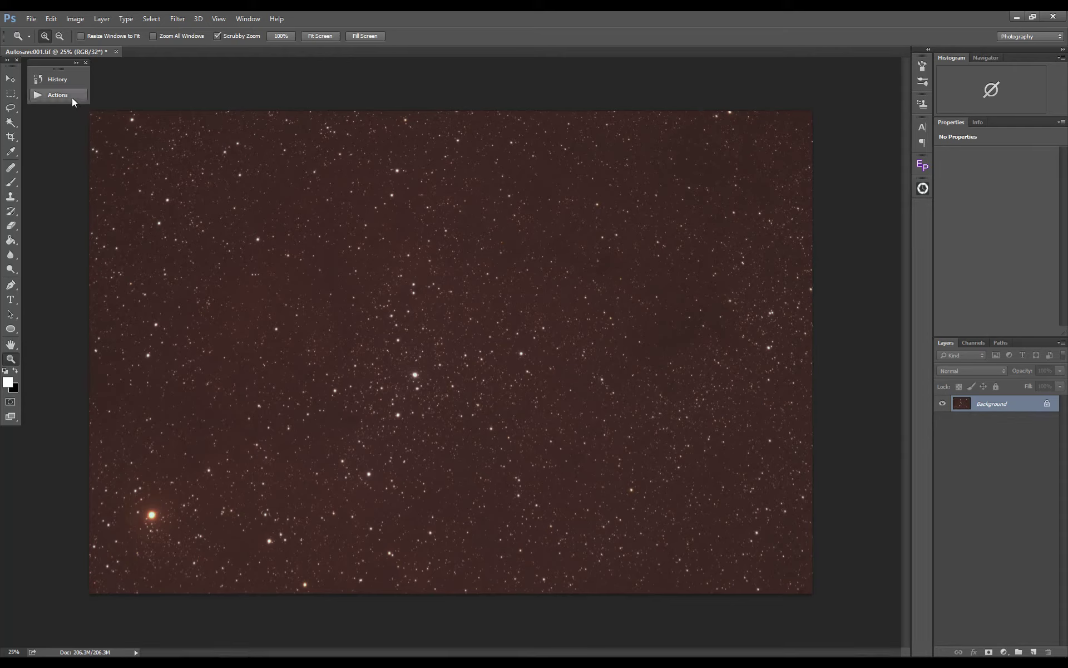
Convert the 32-bit star field to 16 bits per channel with the Star Tools Convert to 16 bit action
left_click(75, 18)
mouse_move(84, 32)
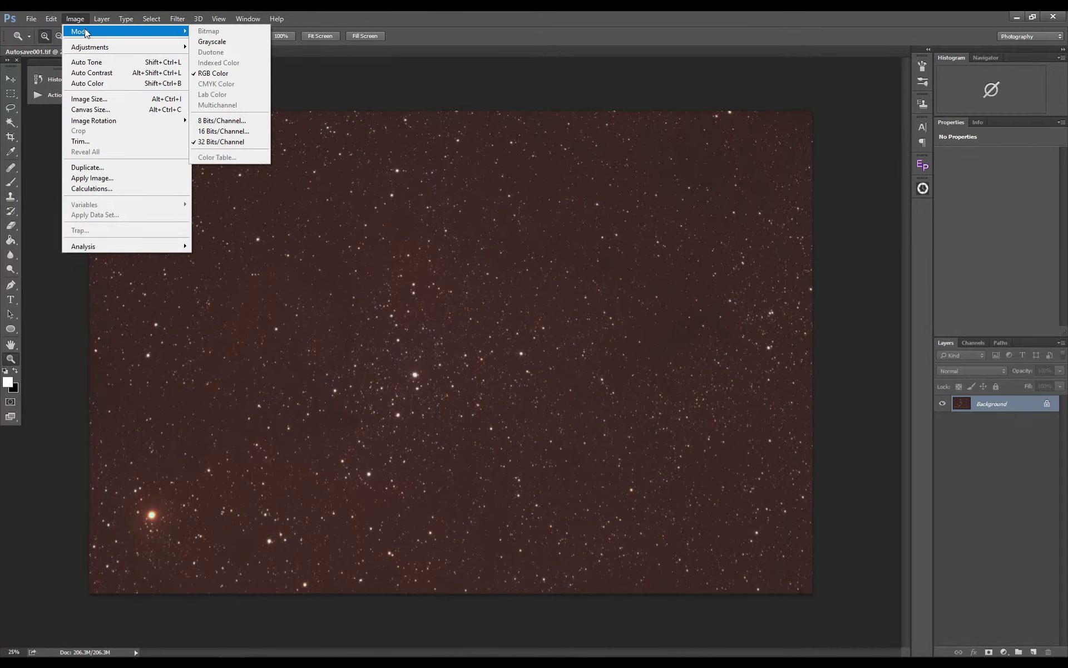
left_click(82, 19)
left_click(69, 94)
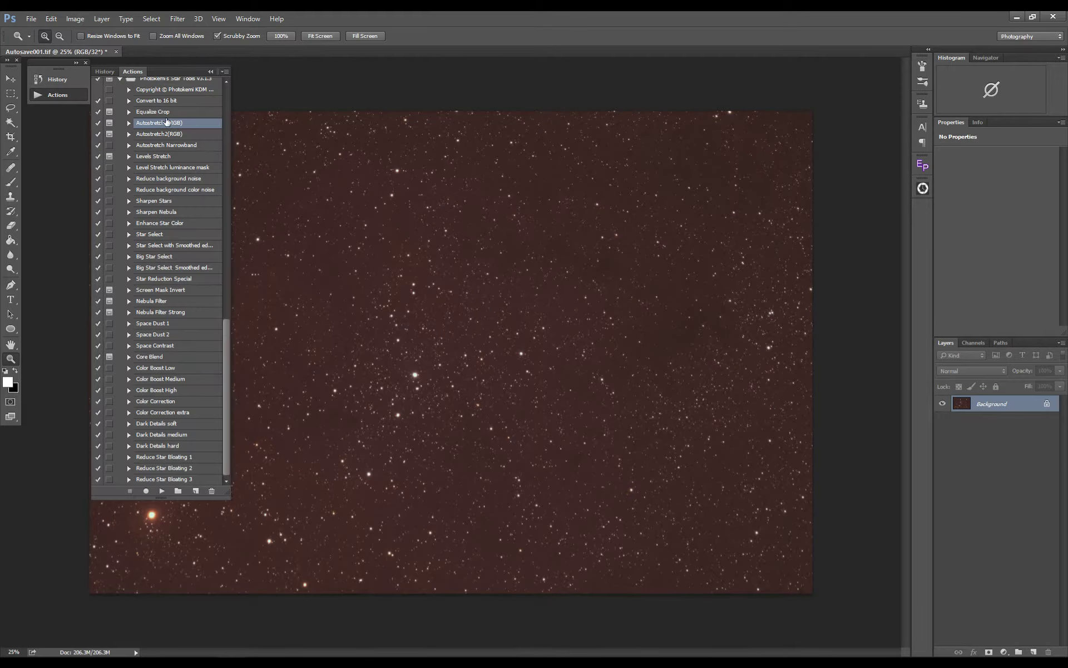
left_click(158, 101)
left_click(164, 491)
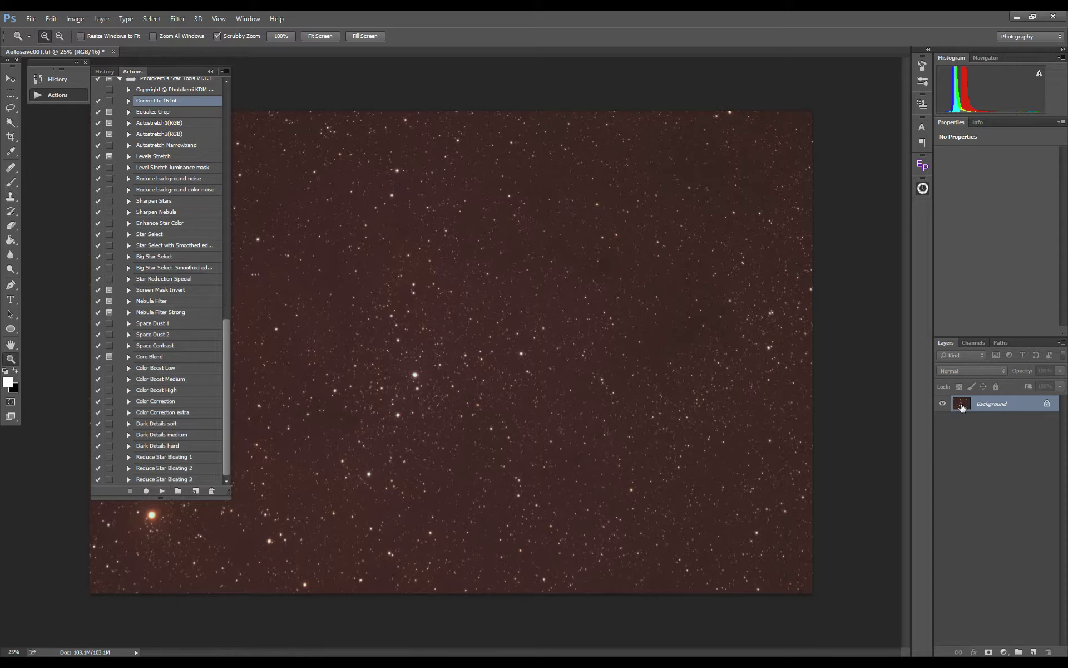
Duplicate the Background layer and rename the copy 'xtermin'
left_click_drag(962, 408, 1033, 651)
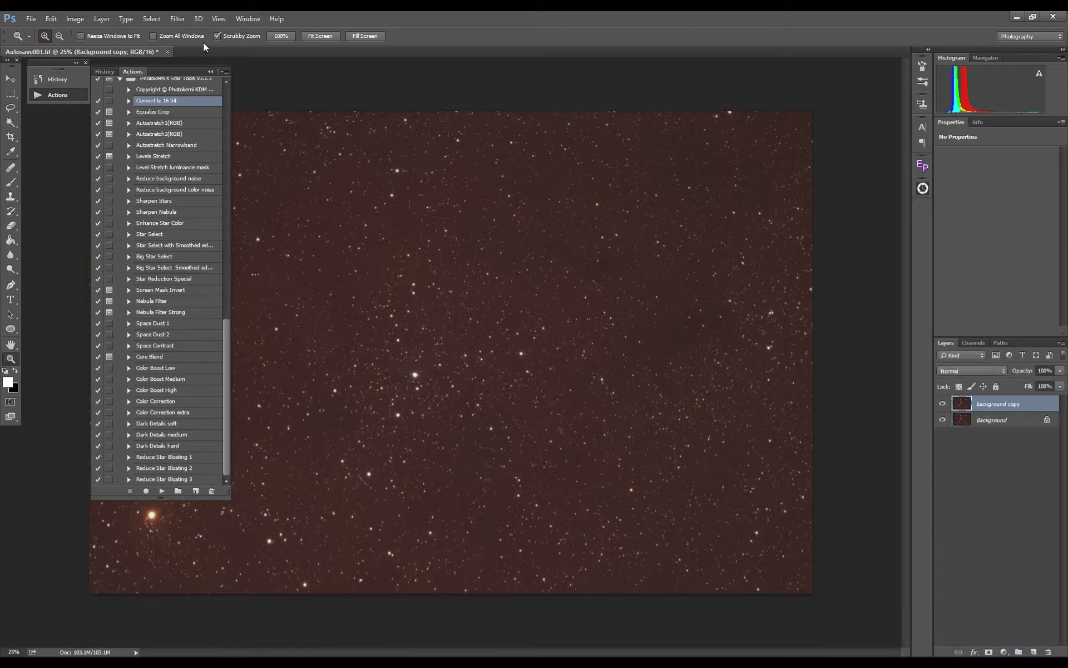
double_click(1012, 410)
type("xtermin")
key("Return")
Remove the sky gradient from xtermin with RC-Astro GradientXTerminator at its current settings
left_click(181, 19)
mouse_move(189, 274)
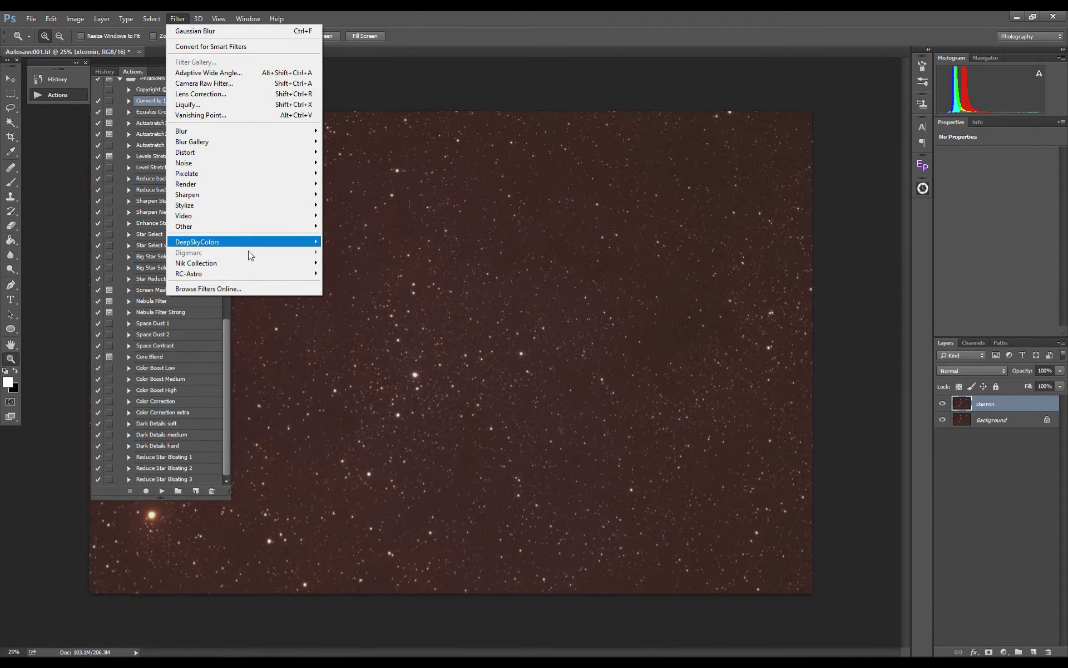
left_click(331, 274)
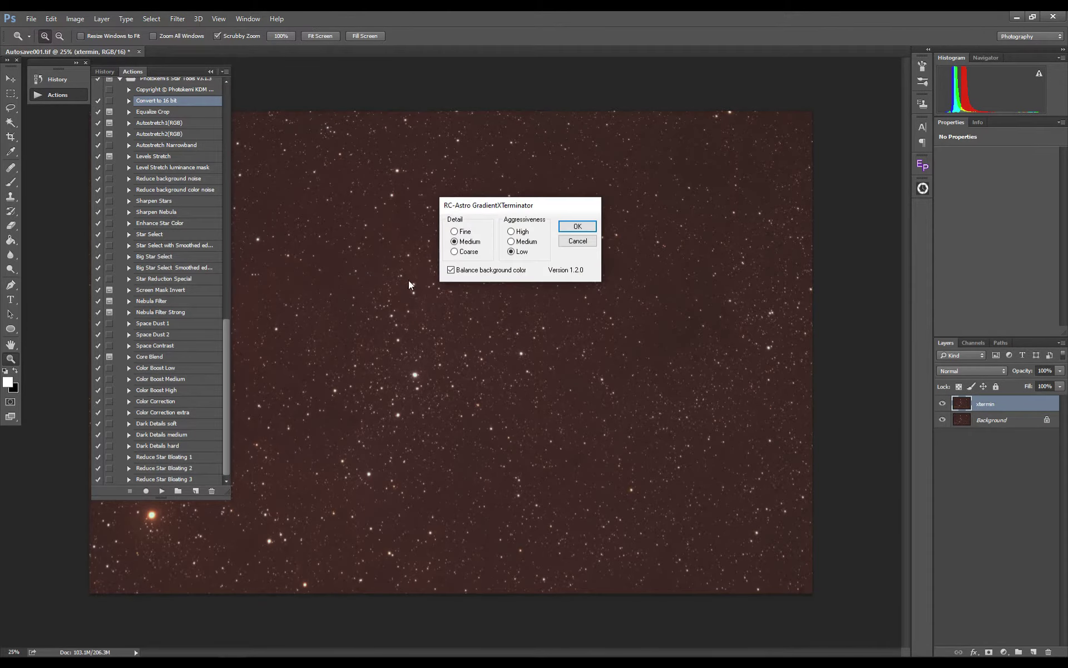
left_click(562, 227)
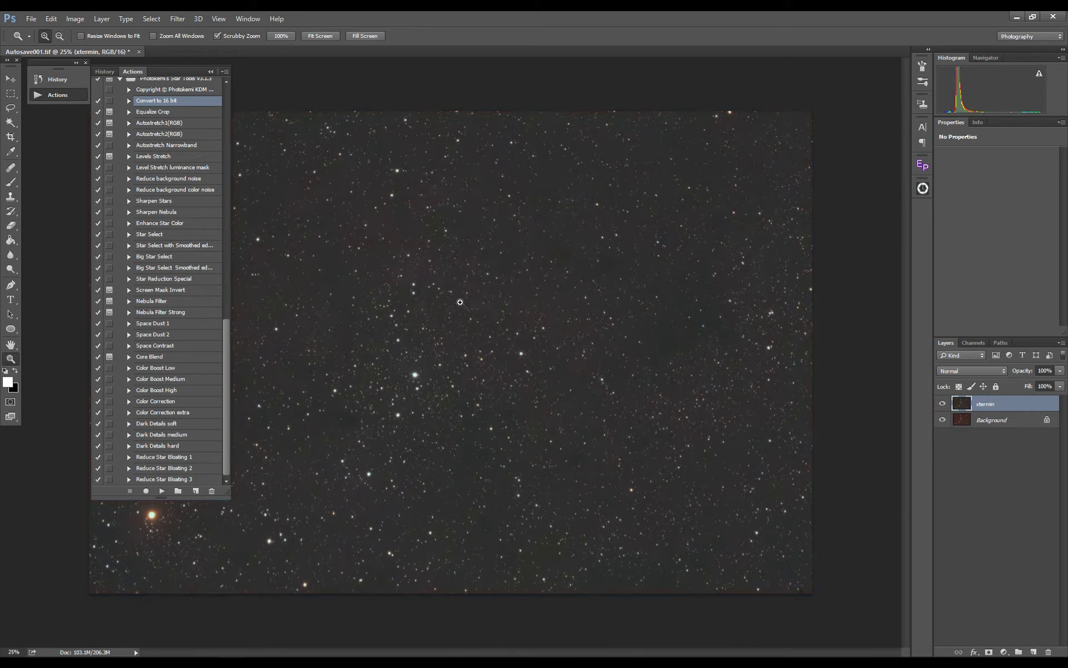
left_click(75, 19)
Darken the xtermin layer with a Levels black point of 33
left_click(222, 55)
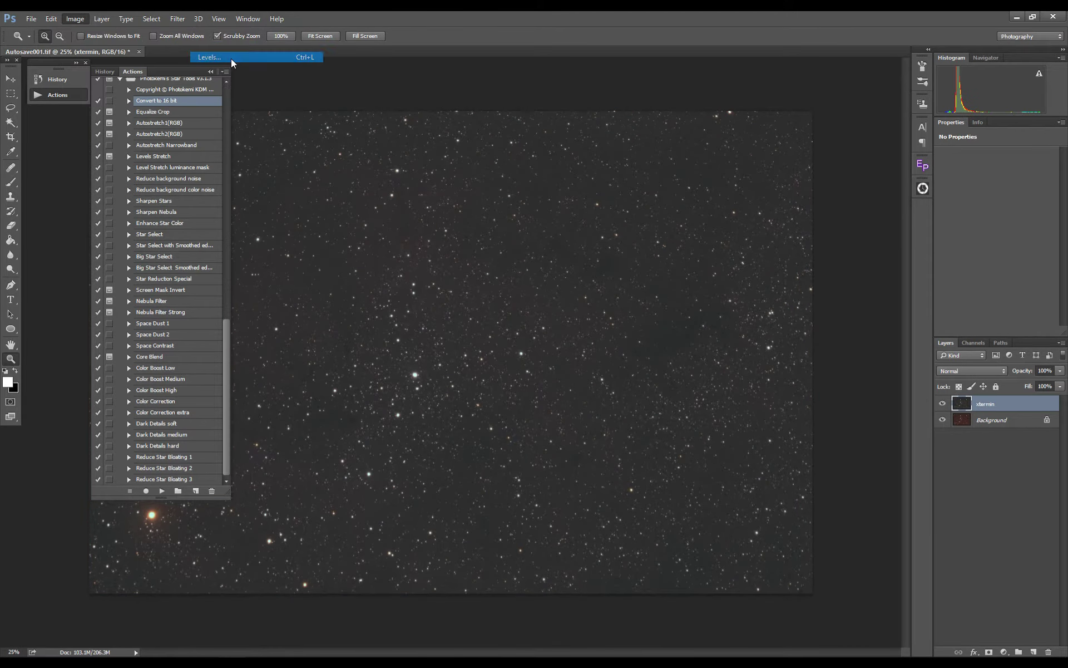
mouse_move(779, 388)
left_mouse_down()
mouse_move(854, 389)
mouse_move(837, 388)
left_mouse_up()
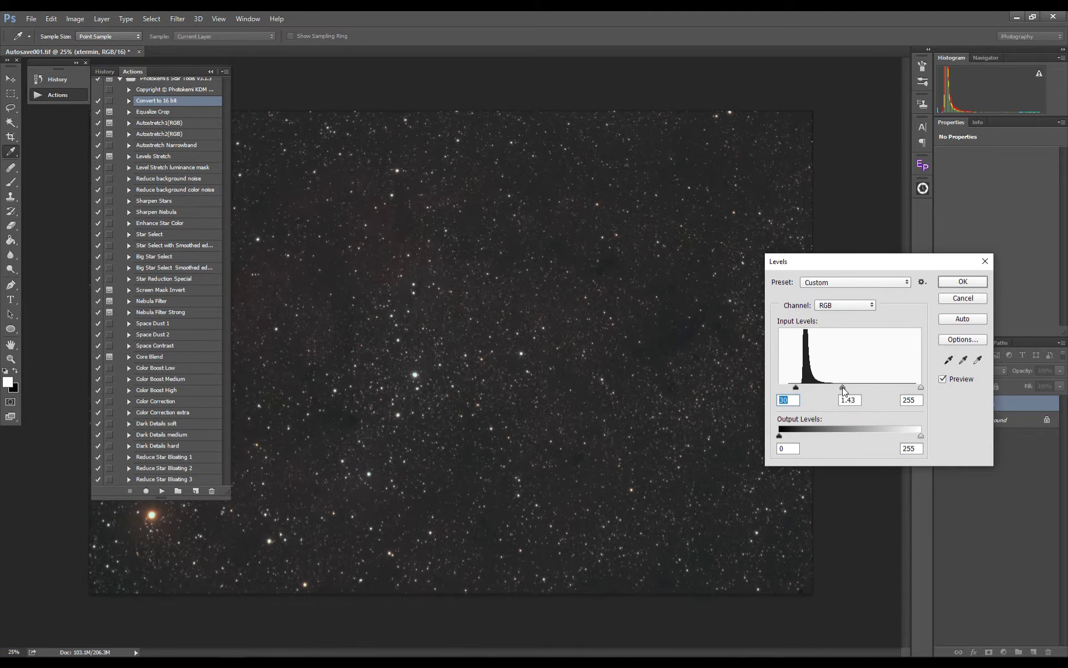
left_click_drag(795, 387, 797, 388)
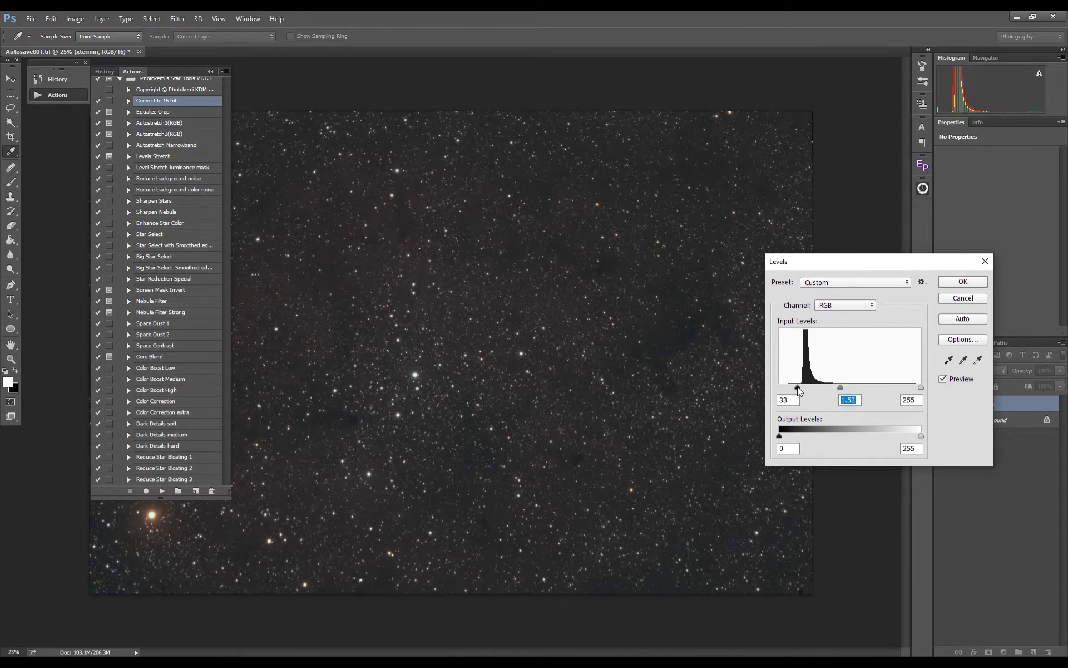
key("Tab")
left_click(963, 281)
key("z")
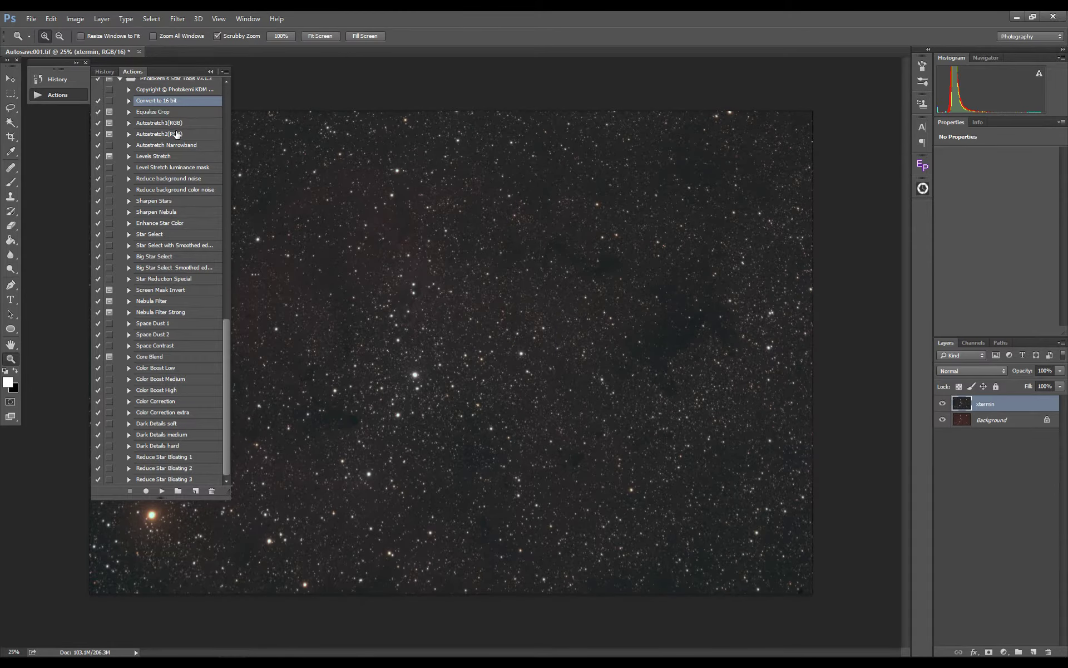
Start the Autostretch1(RGB) action to stretch the star field
left_click(177, 135)
left_click(159, 124)
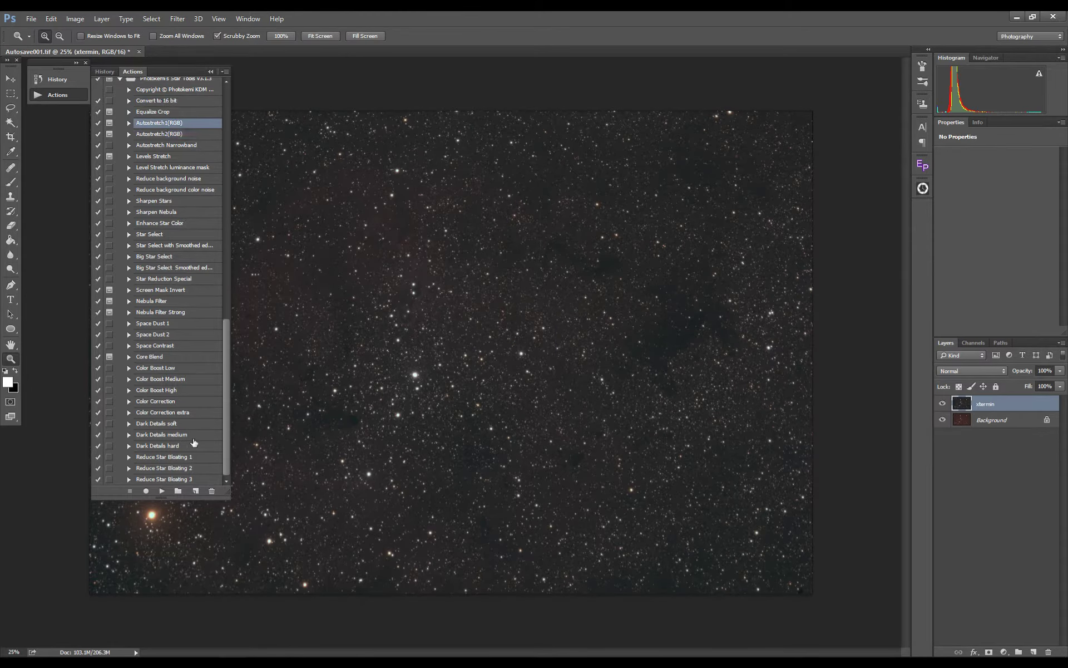
left_click(162, 491)
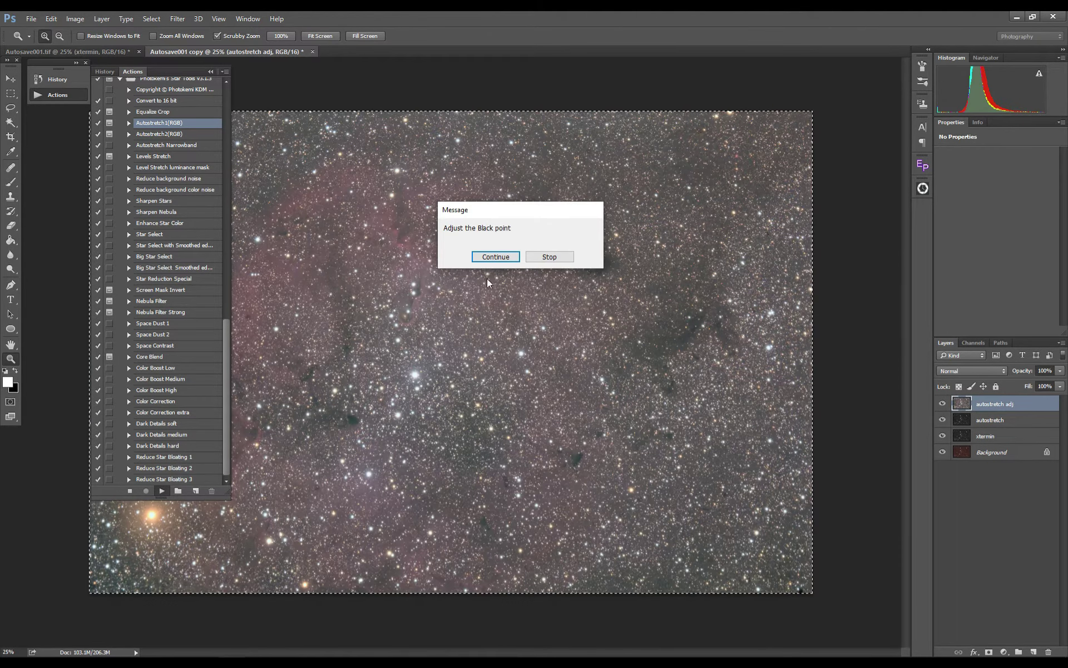
Finish Autostretch1(RGB) with a Levels black point of 47
left_click(495, 256)
left_click_drag(793, 387, 805, 388)
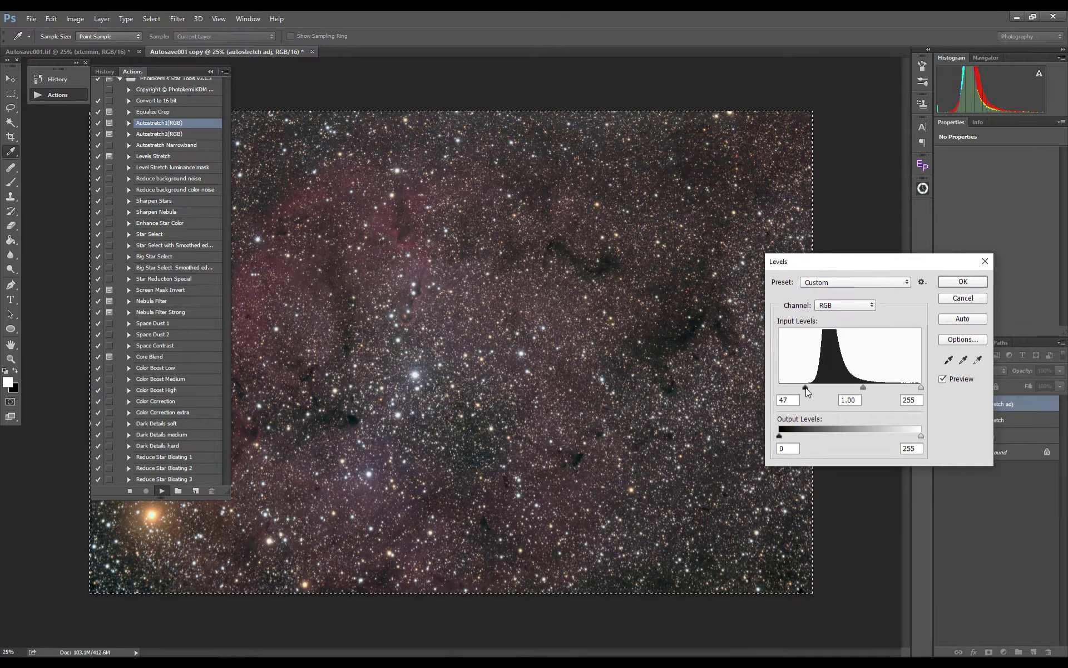
key("Return")
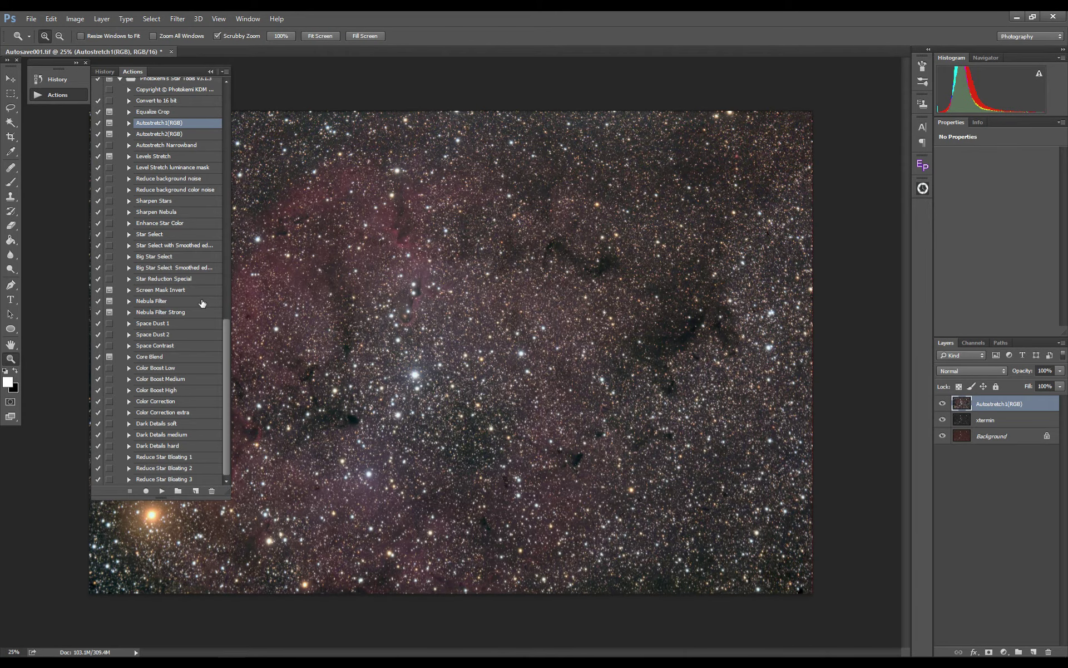
left_click(177, 334)
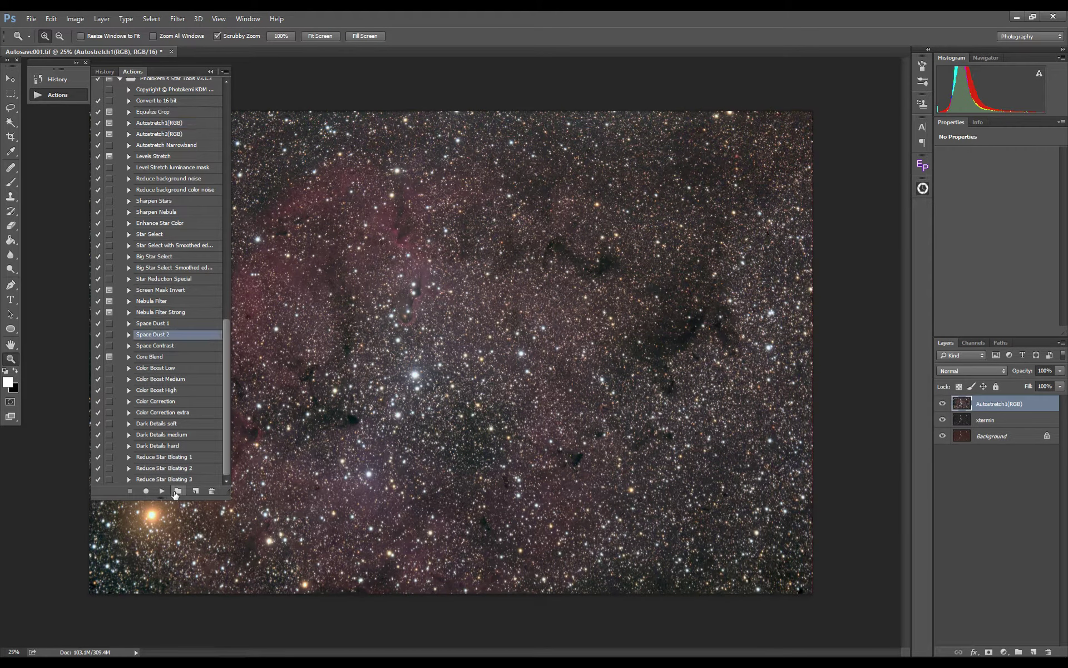
Run the Space Dust 2 and Color Boost Low actions to deepen the nebula's red
left_click(162, 490)
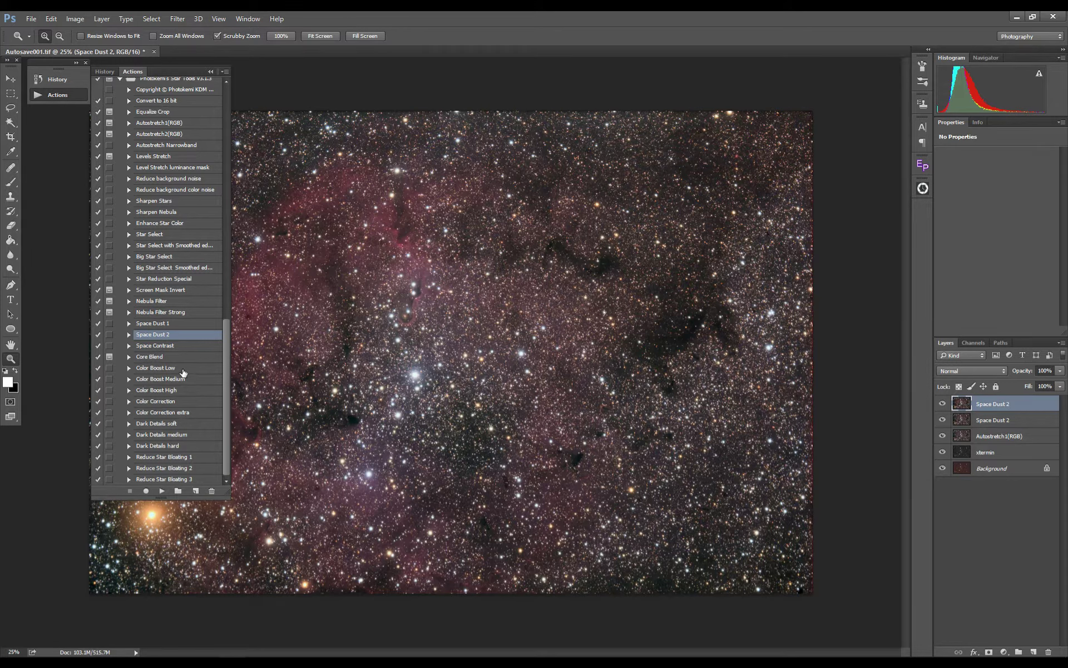
left_click(183, 372)
left_click(162, 490)
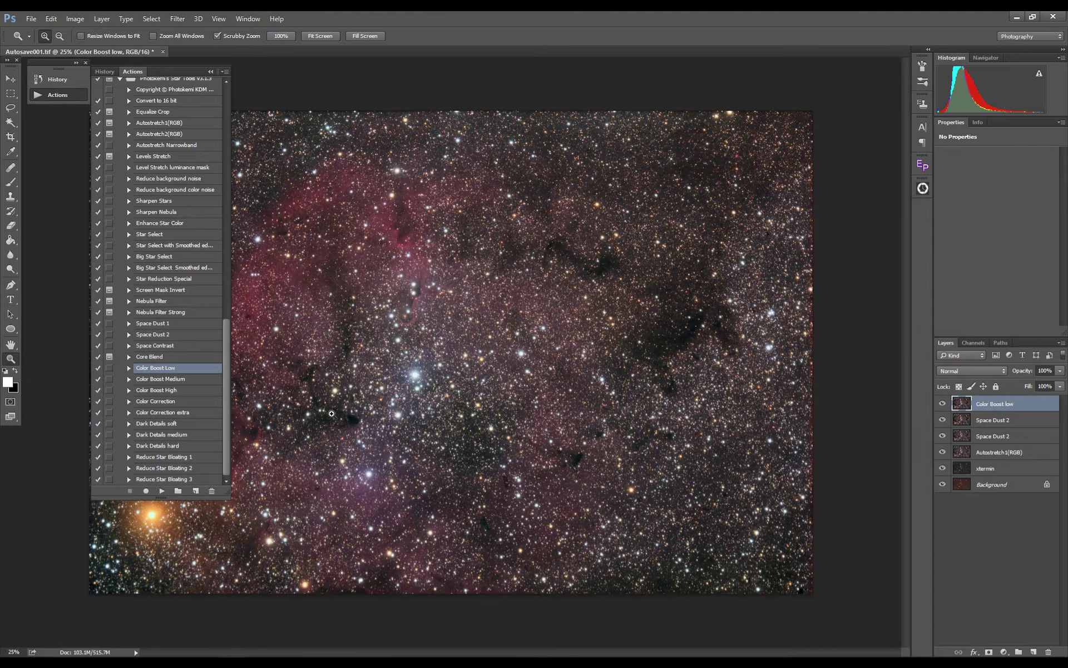
left_click_drag(228, 400, 239, 258)
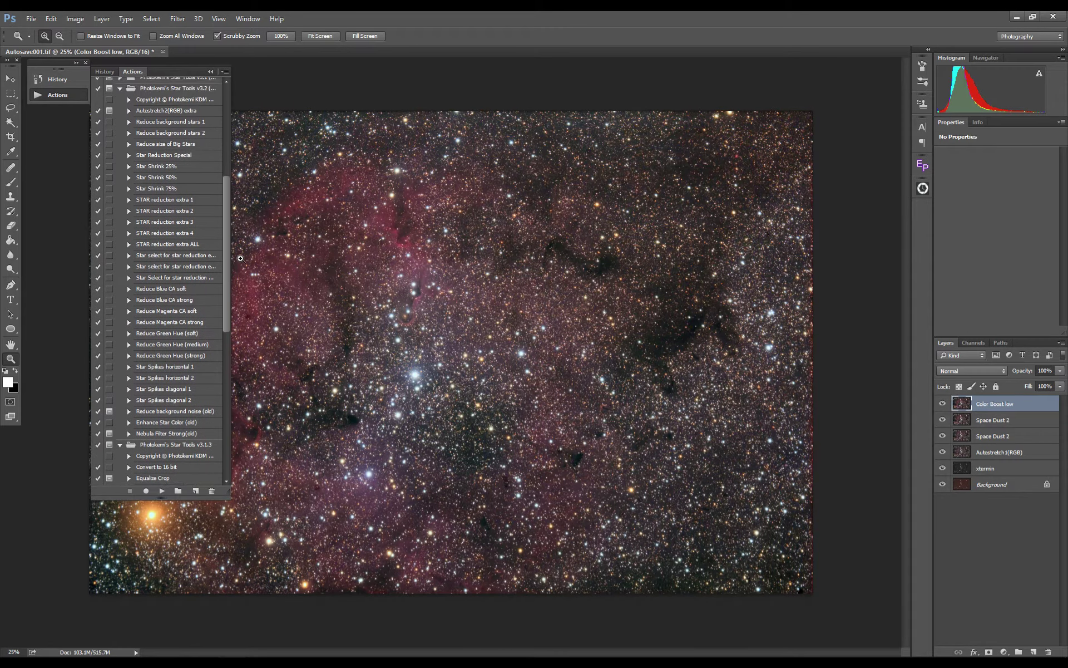
Shrink the stars with the Reduce size of Big Stars and Star Reduction Special actions
left_click(167, 144)
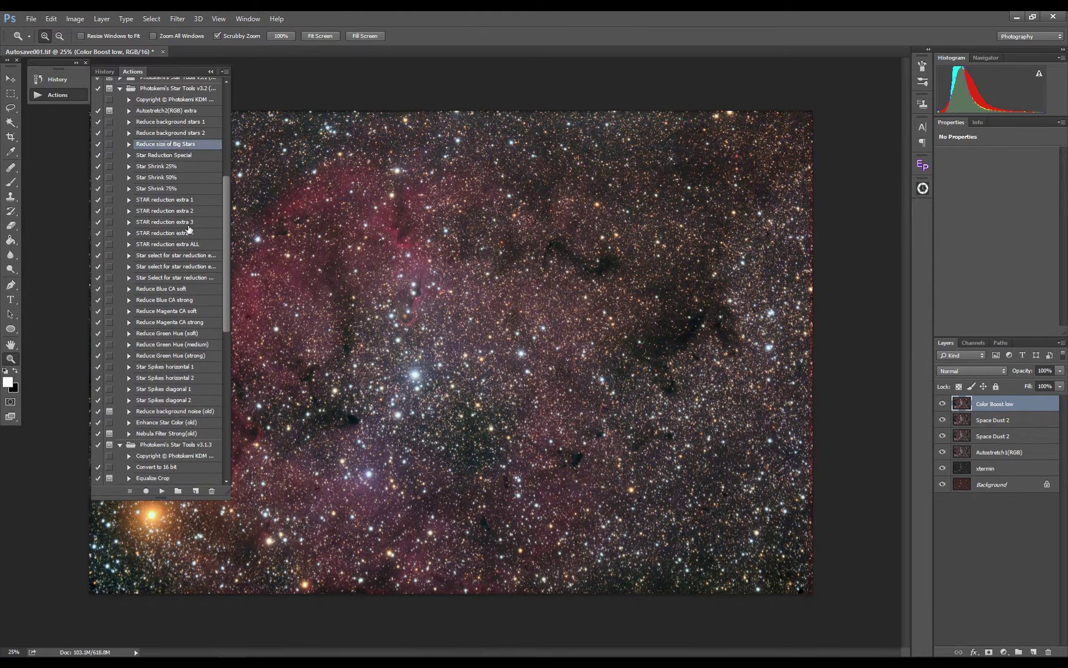
left_click(162, 492)
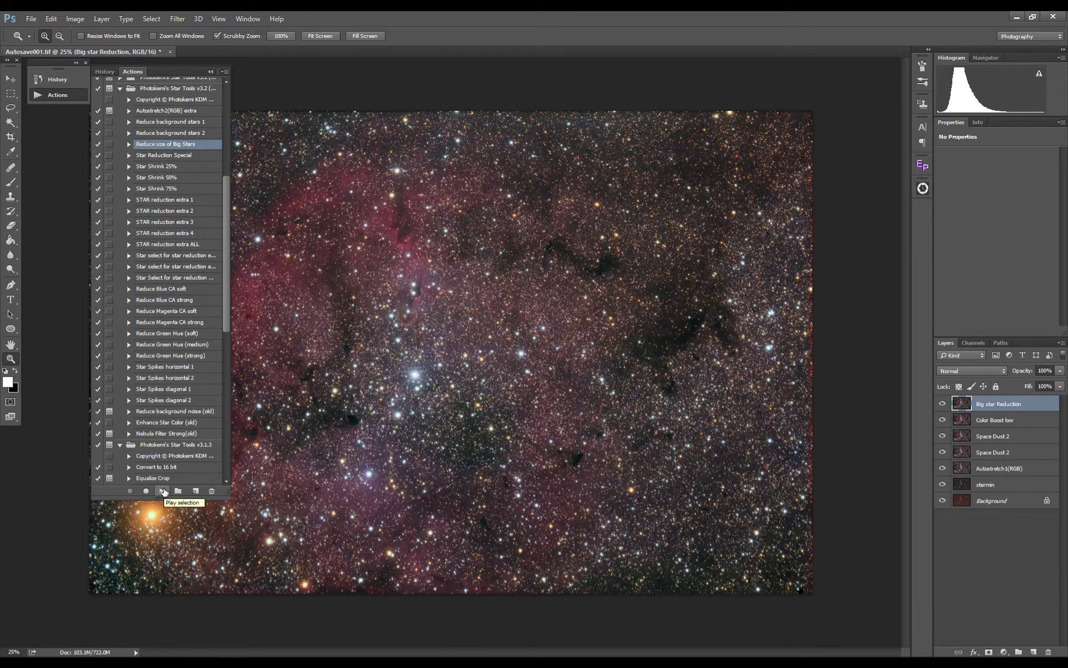
left_click(174, 156)
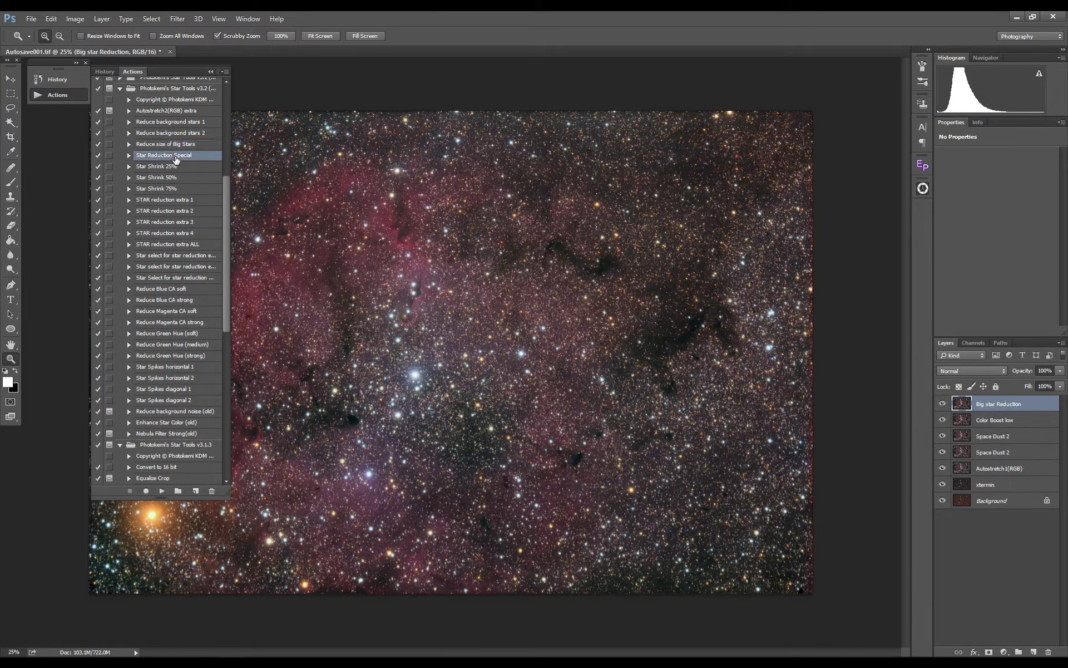
left_click(162, 492)
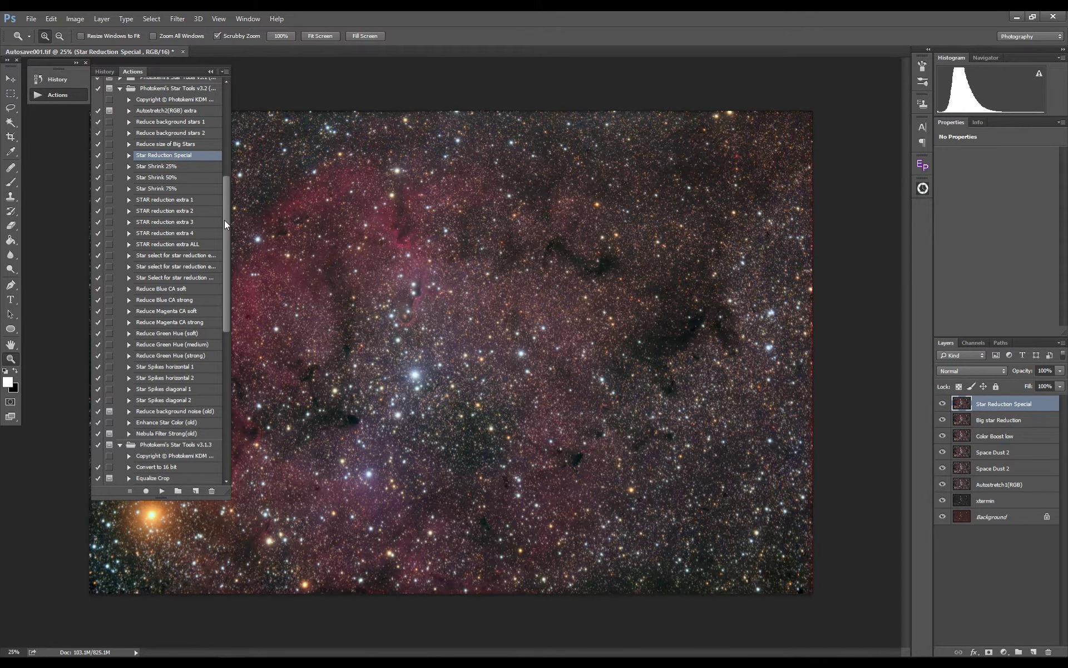
left_click(354, 351)
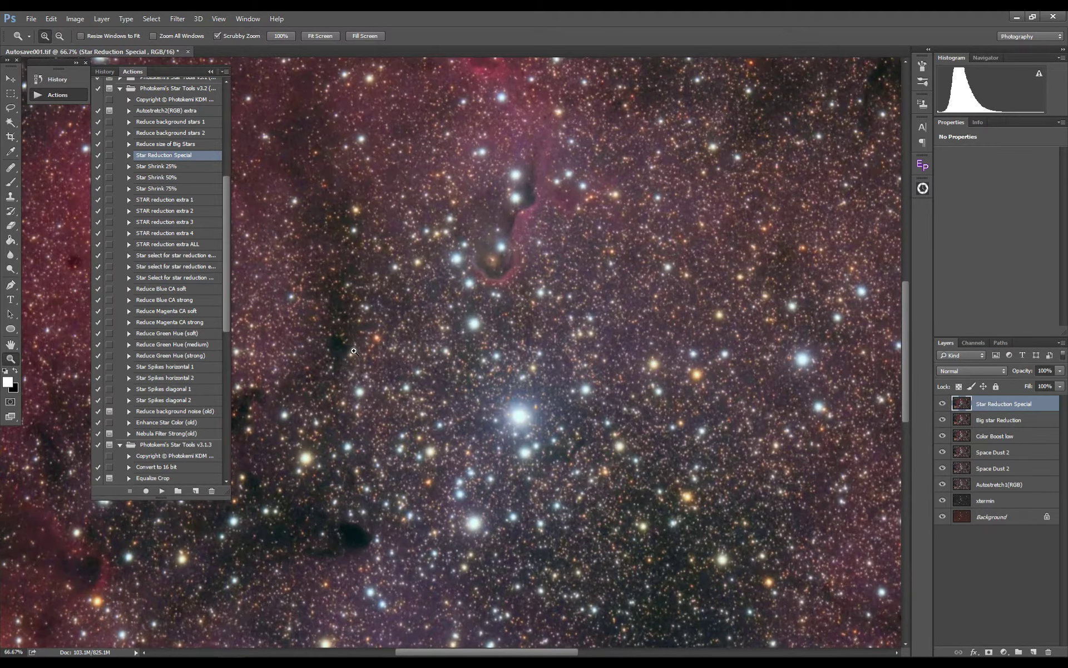
Smooth background colour noise with the Reduce background color noise action, zooming in near the cluster
left_click(353, 351)
mouse_move(229, 293)
left_mouse_down()
mouse_move(226, 423)
mouse_move(225, 405)
left_mouse_up()
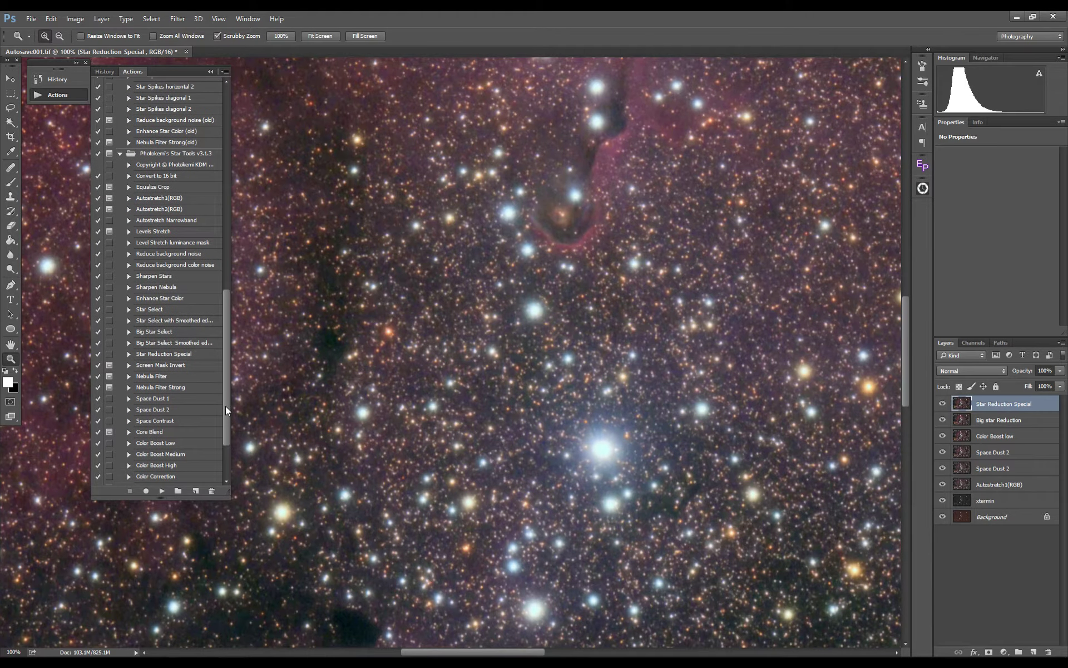
left_click(176, 265)
left_click(162, 491)
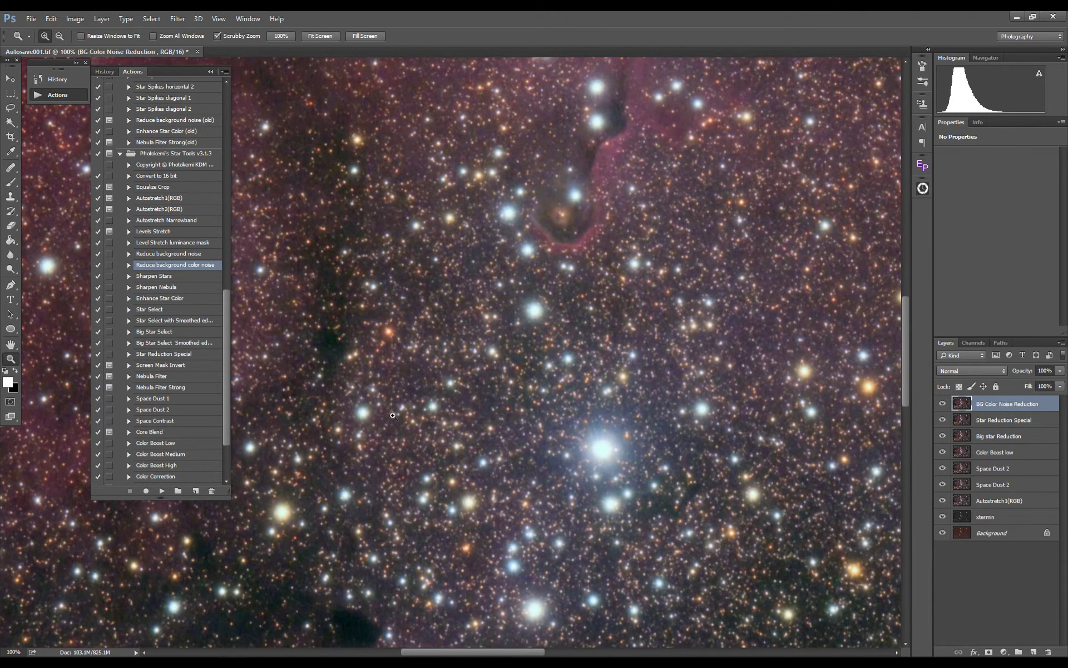
mouse_move(414, 415)
left_mouse_down()
mouse_move(369, 414)
mouse_move(380, 427)
left_mouse_up()
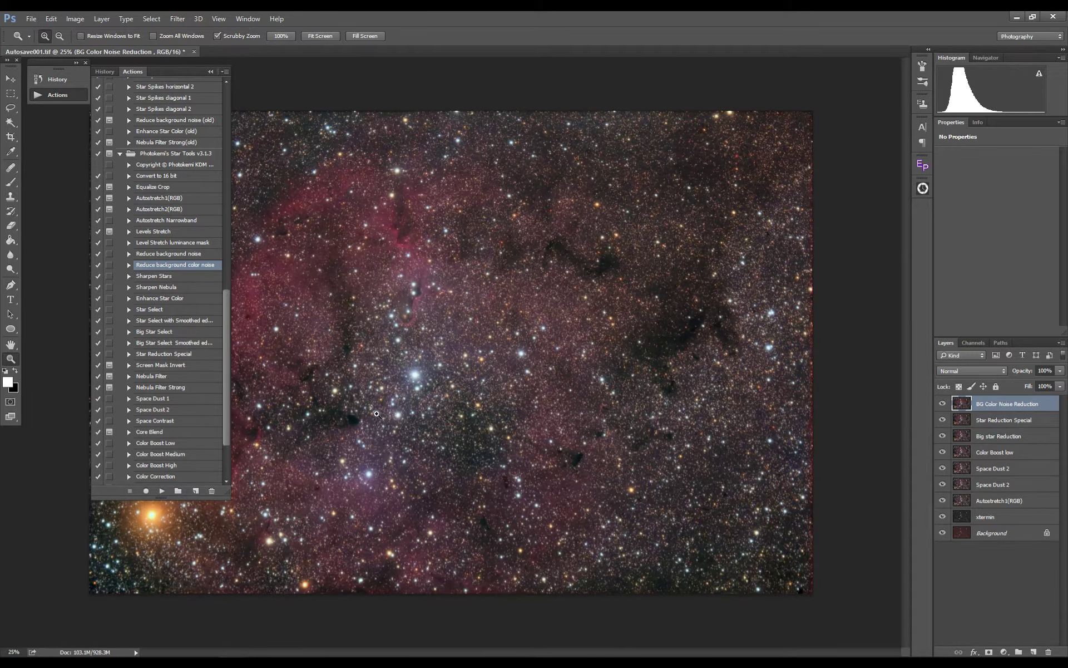
Reapply Reduce Noise, then duplicate the top layer and rename it 'xtermin'
left_click(181, 19)
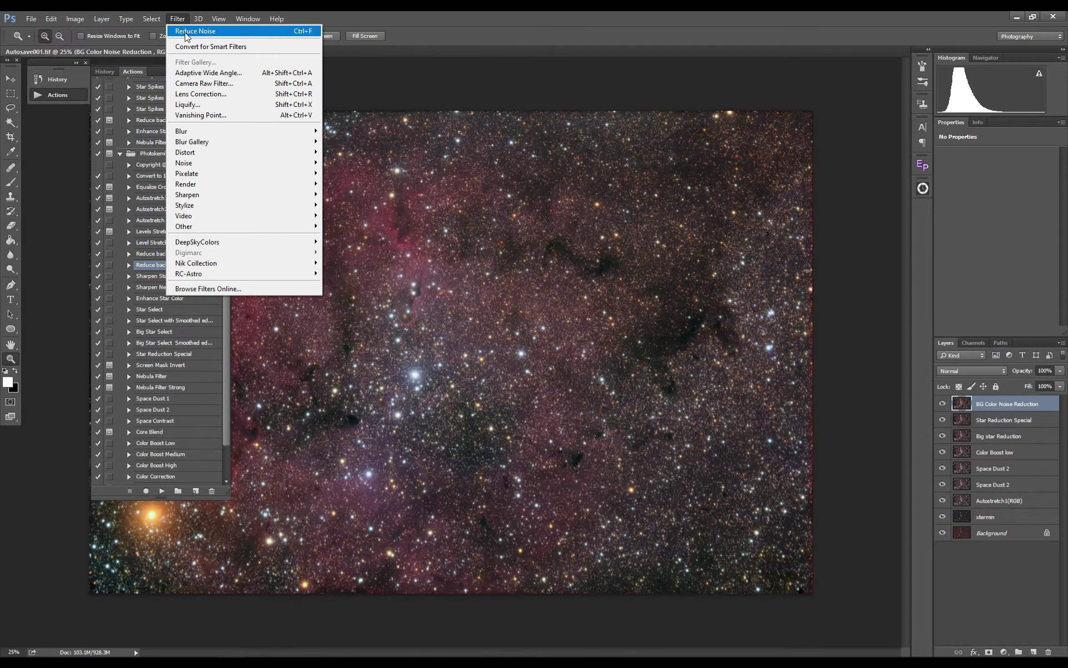
left_click(185, 32)
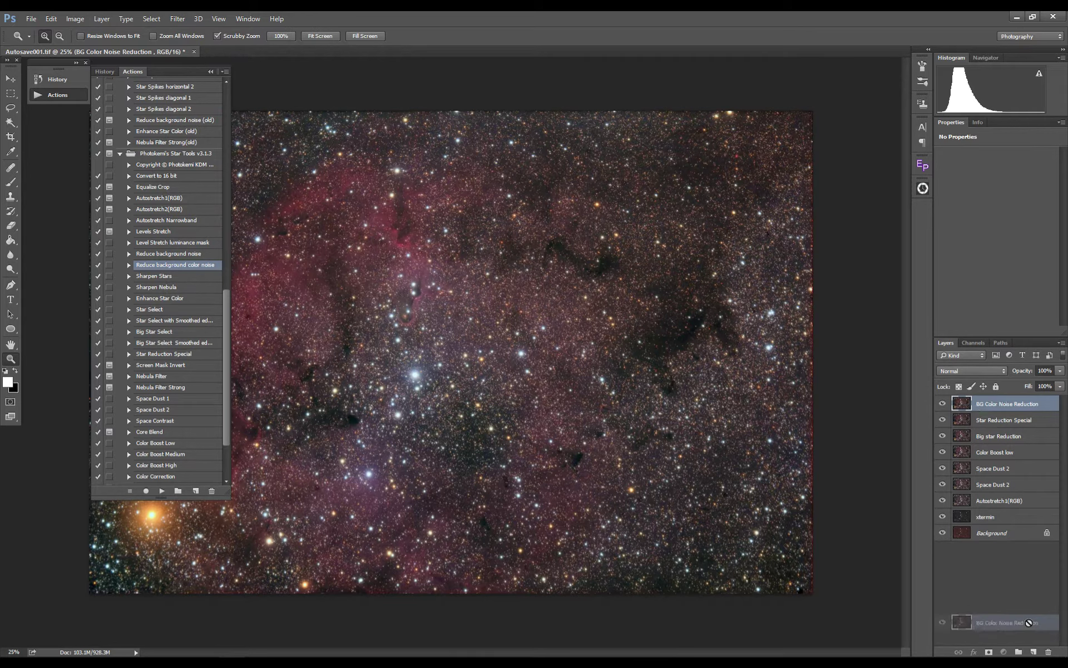
left_click_drag(976, 405, 1032, 650)
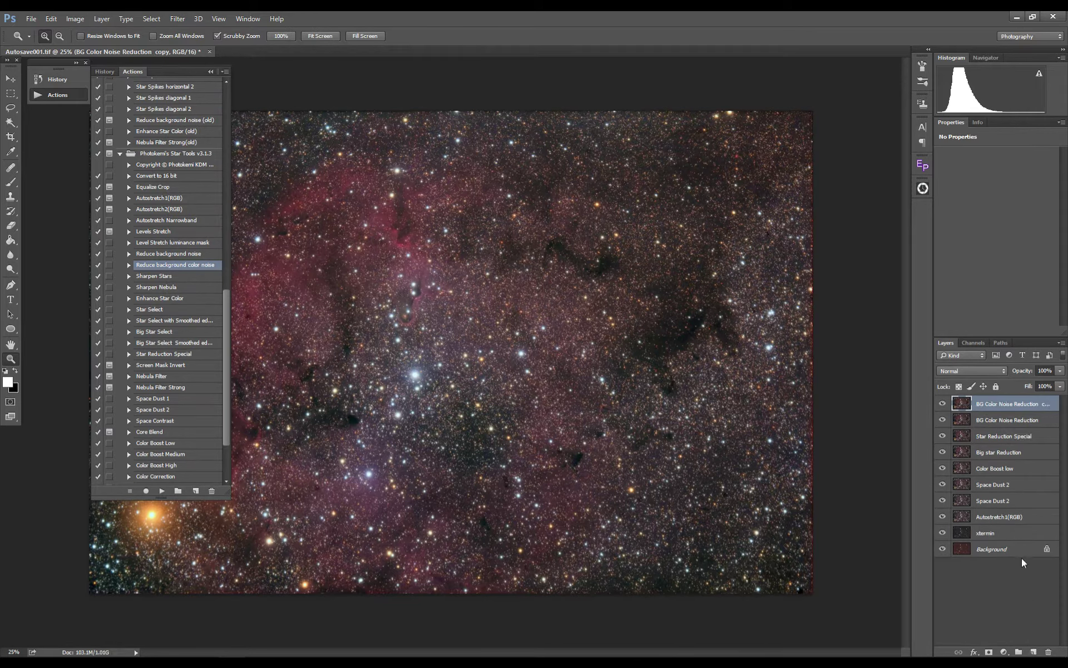
double_click(1008, 404)
type("xtermin")
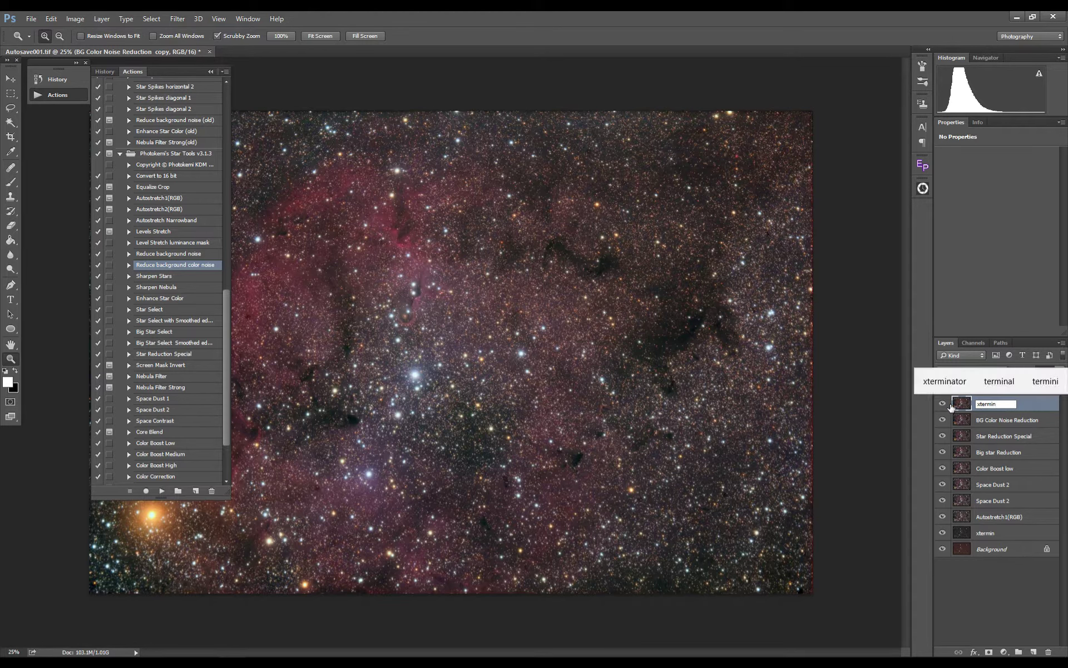
key("Return")
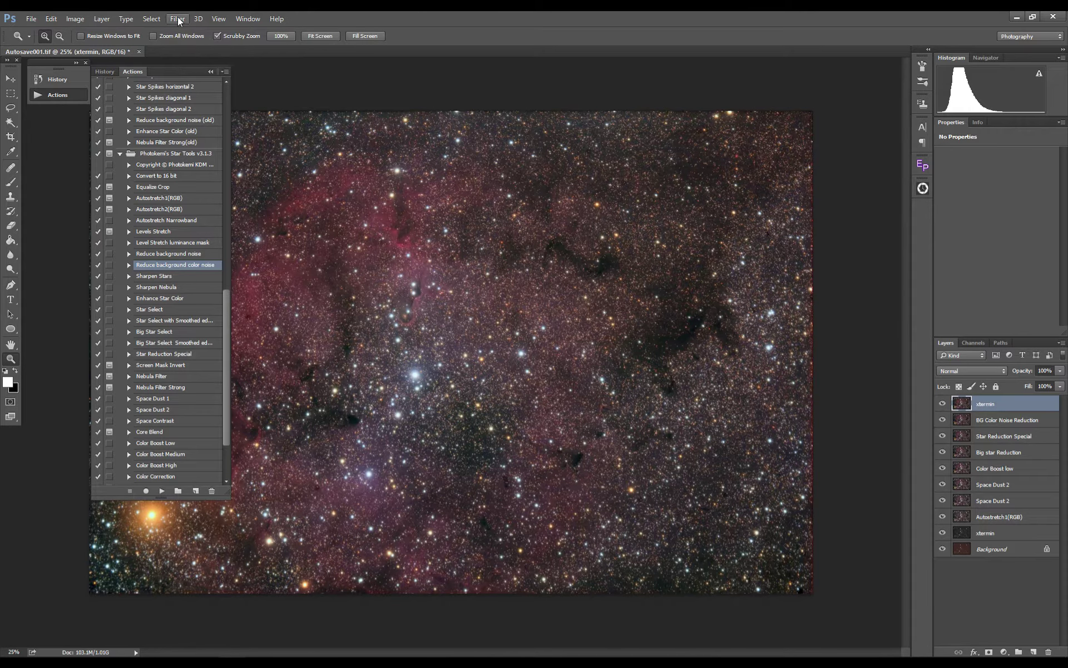
Apply GradientXTerminator gradient removal to the new xtermin layer
left_click(177, 19)
left_click(362, 273)
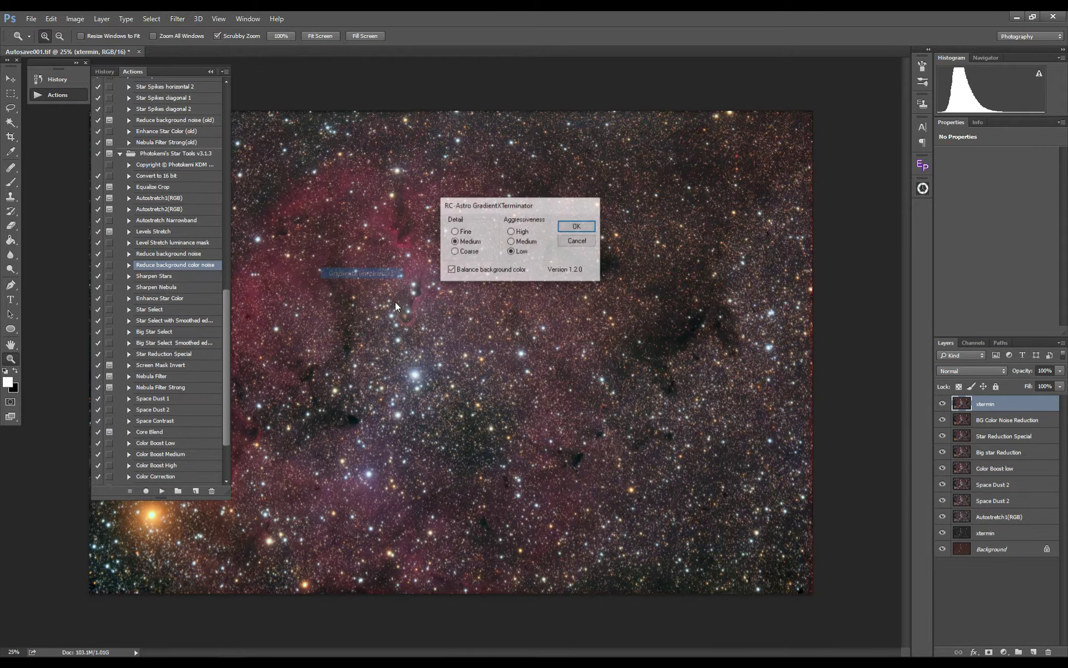
left_click(576, 226)
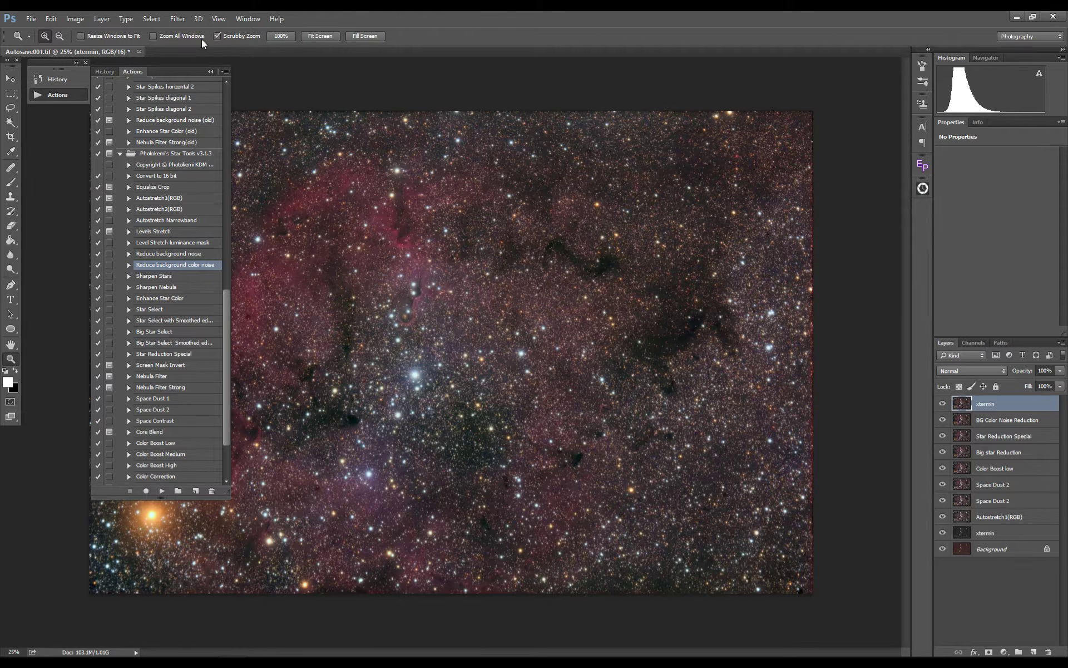
left_click(178, 19)
mouse_move(244, 262)
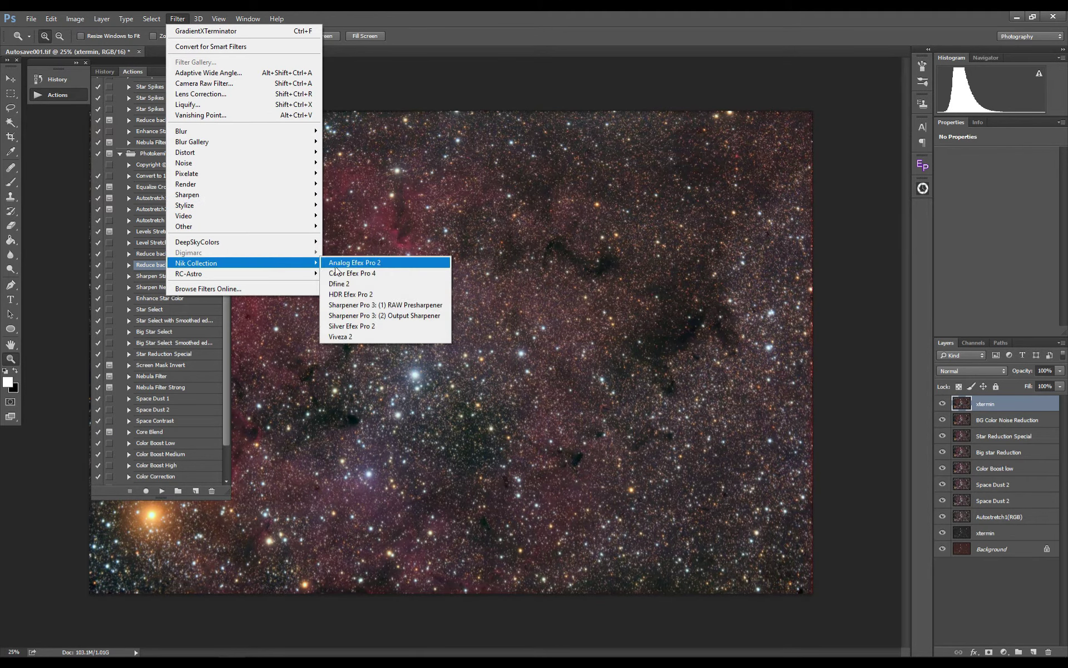
left_click(351, 274)
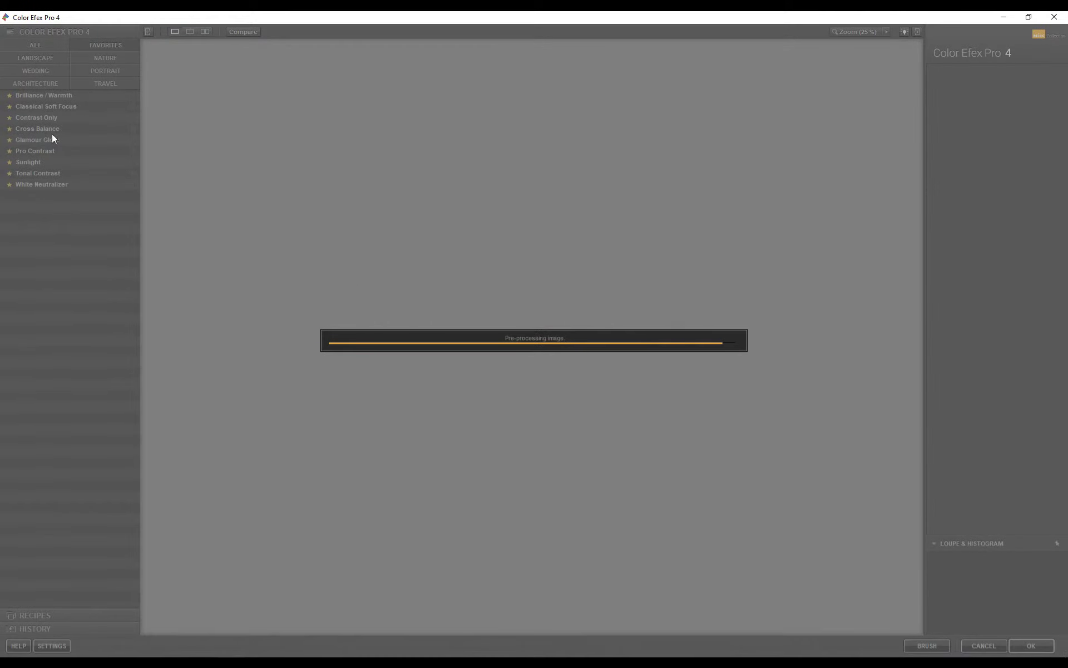
Apply Contrast Only with Contrast 10%, Contrast Only -39% and Soft Contrast 19%
left_click(49, 117)
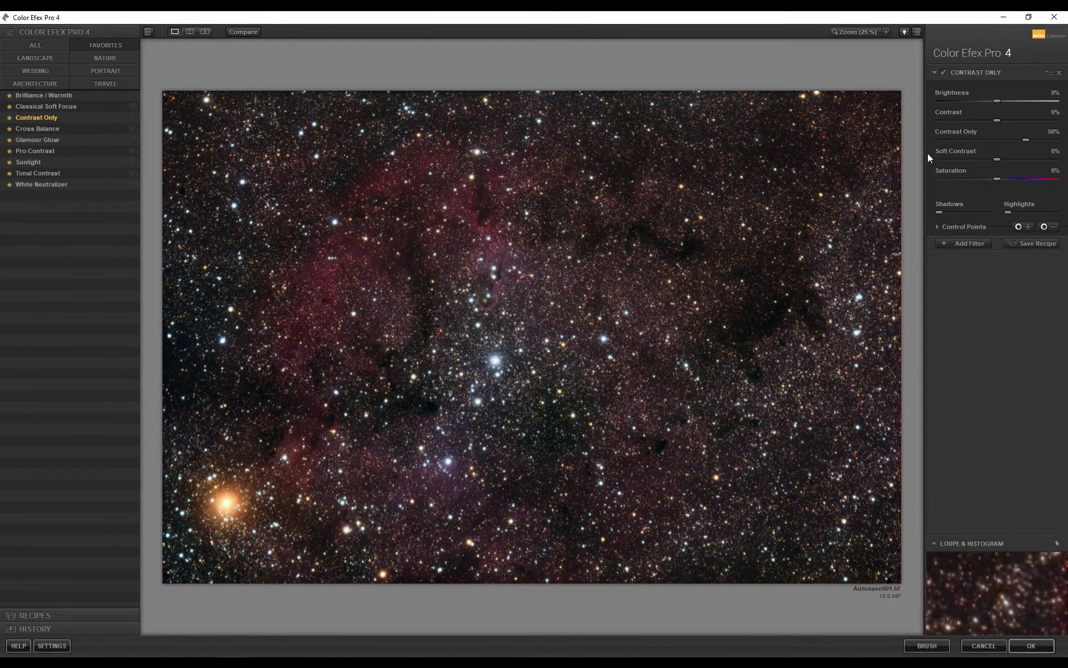
left_click(973, 140)
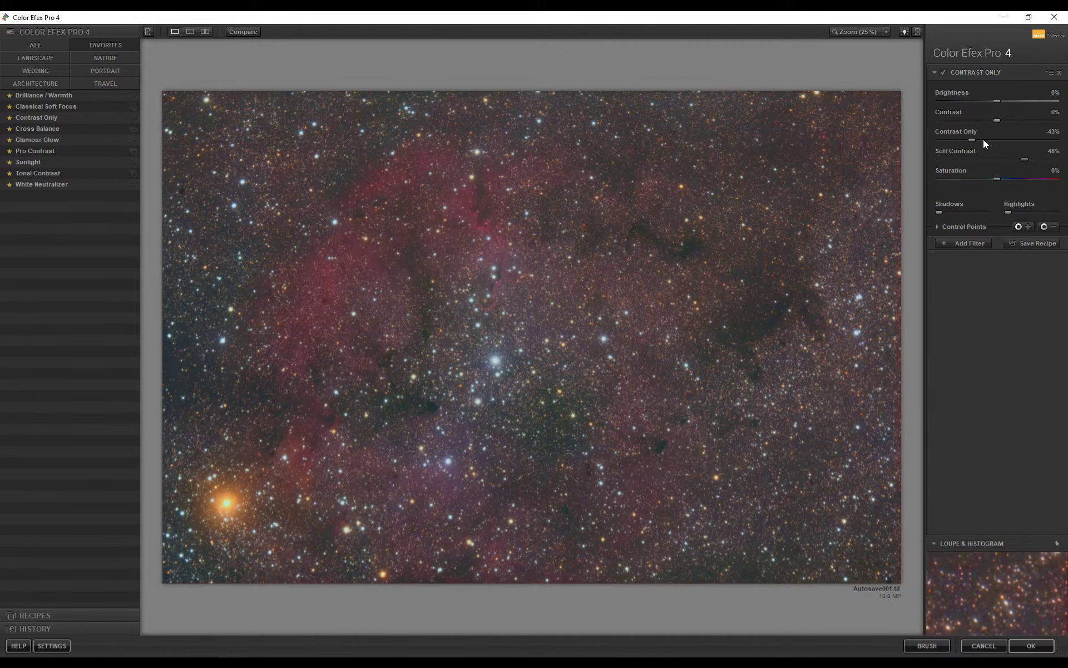
left_click_drag(995, 121, 1015, 120)
left_click(973, 243)
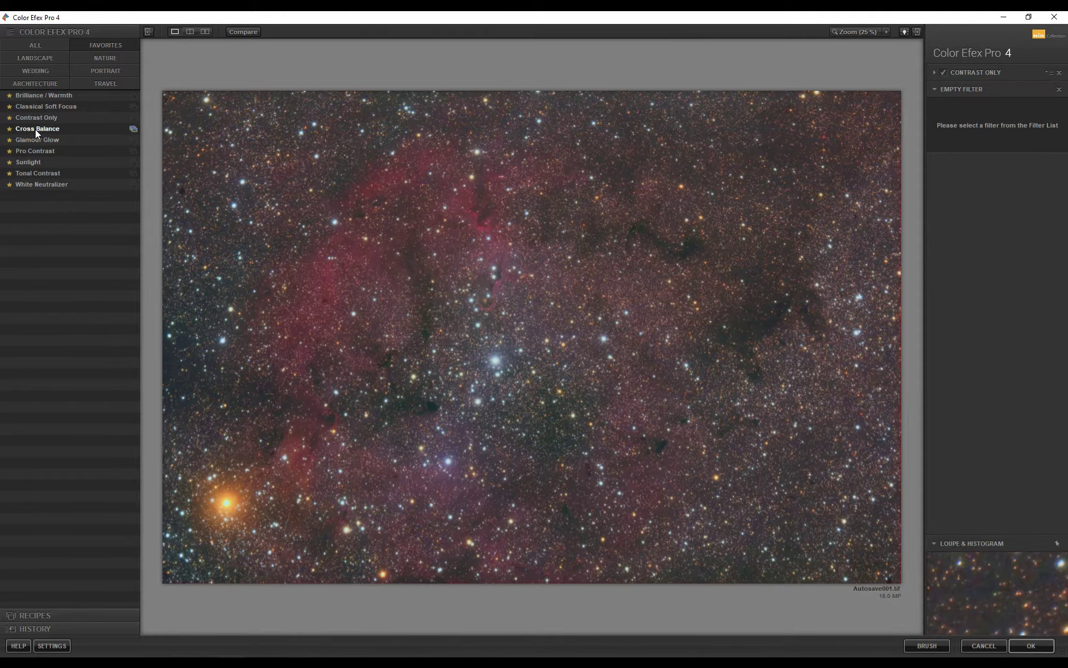
Add a Cross Balance filter using Daylight To Tungsten (1) at 20% strength
left_click(35, 128)
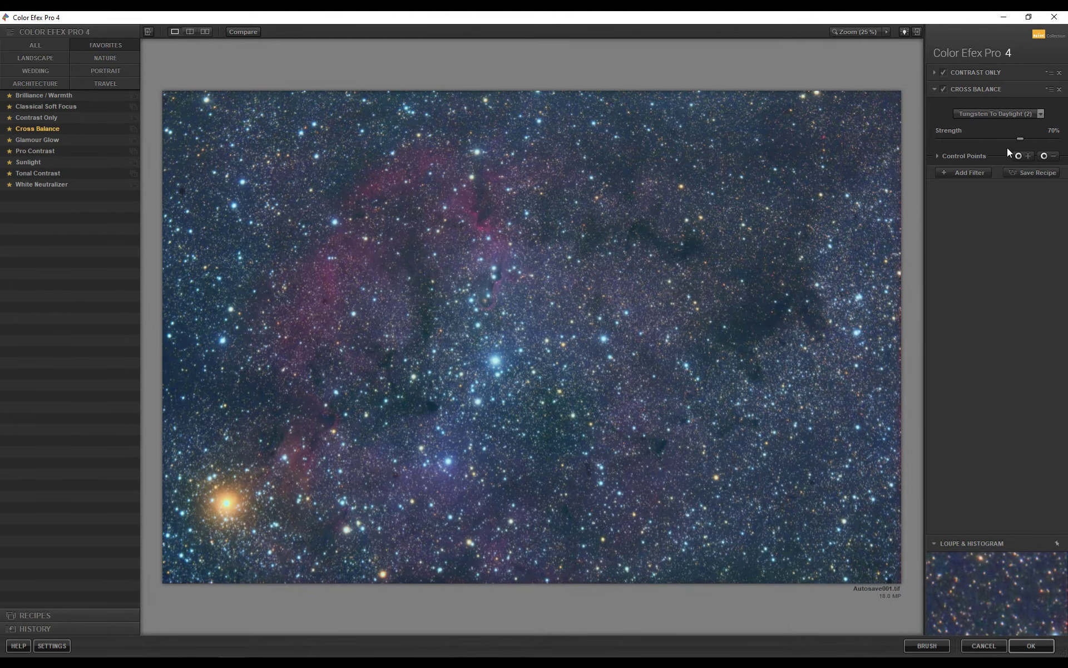
left_click(1008, 114)
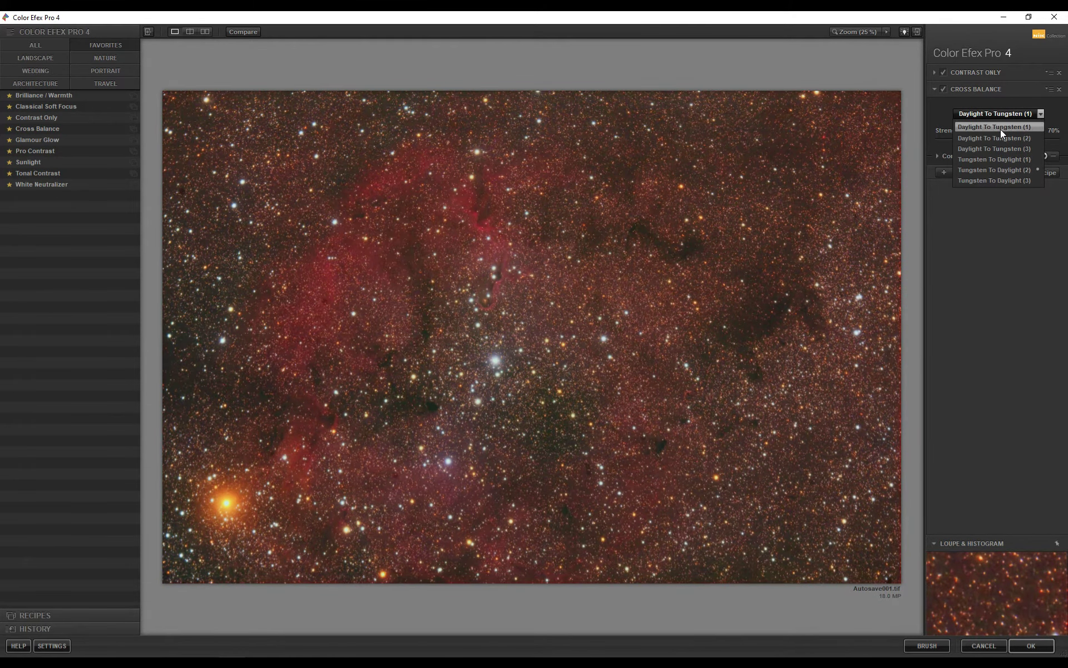
left_click(1000, 128)
left_click_drag(988, 139, 940, 139)
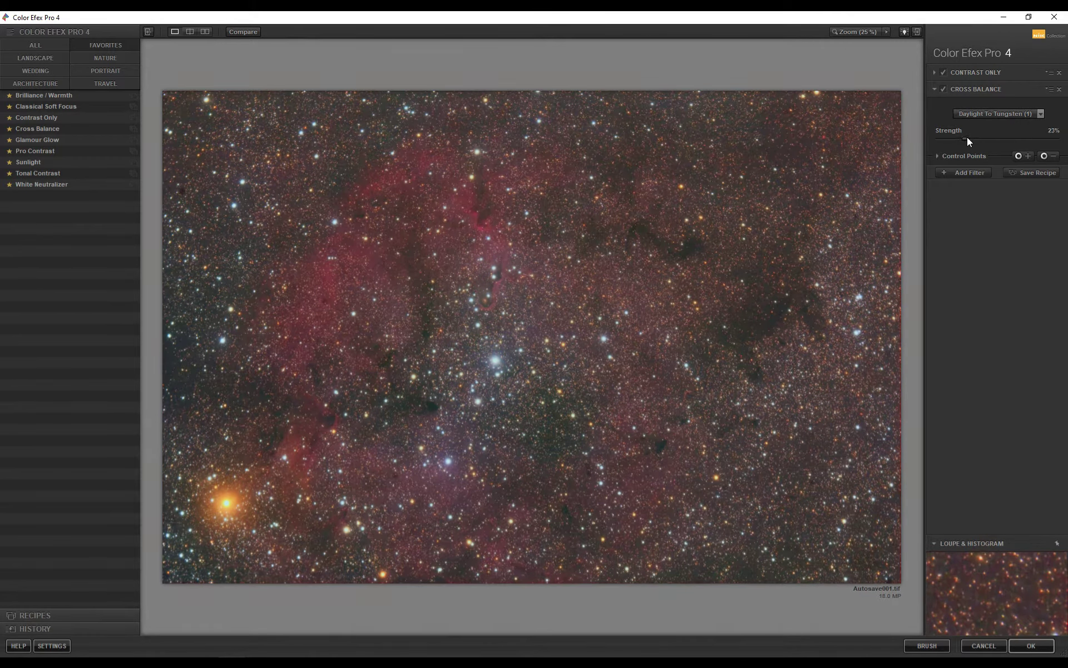
left_click(964, 173)
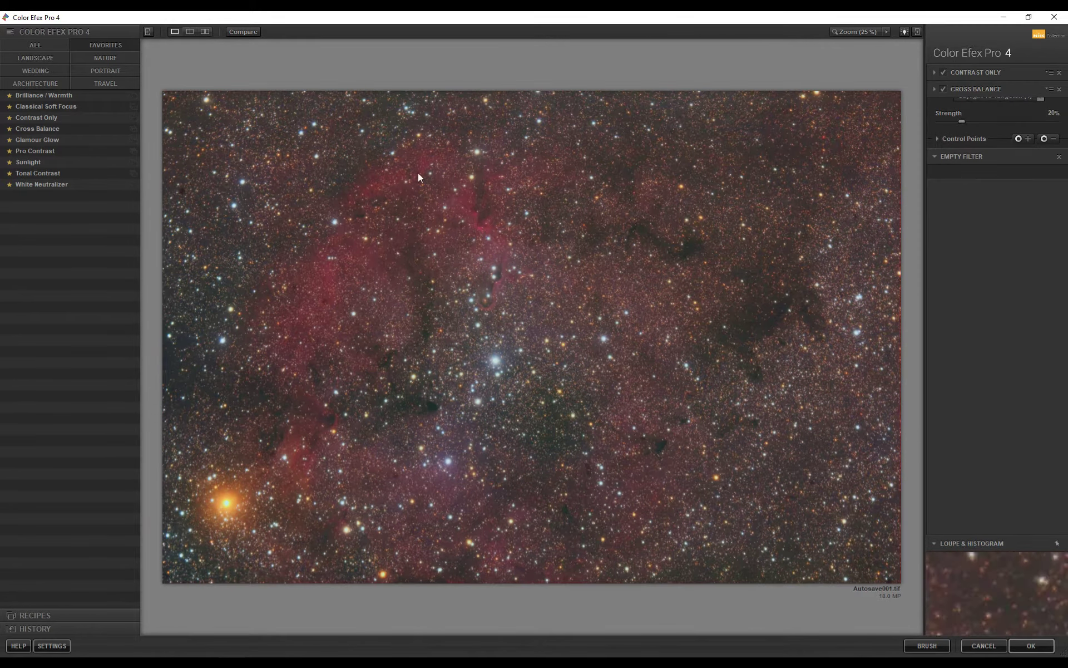
Add a second Cross Balance filter using the Tungsten To Daylight (1) preset
left_click(65, 132)
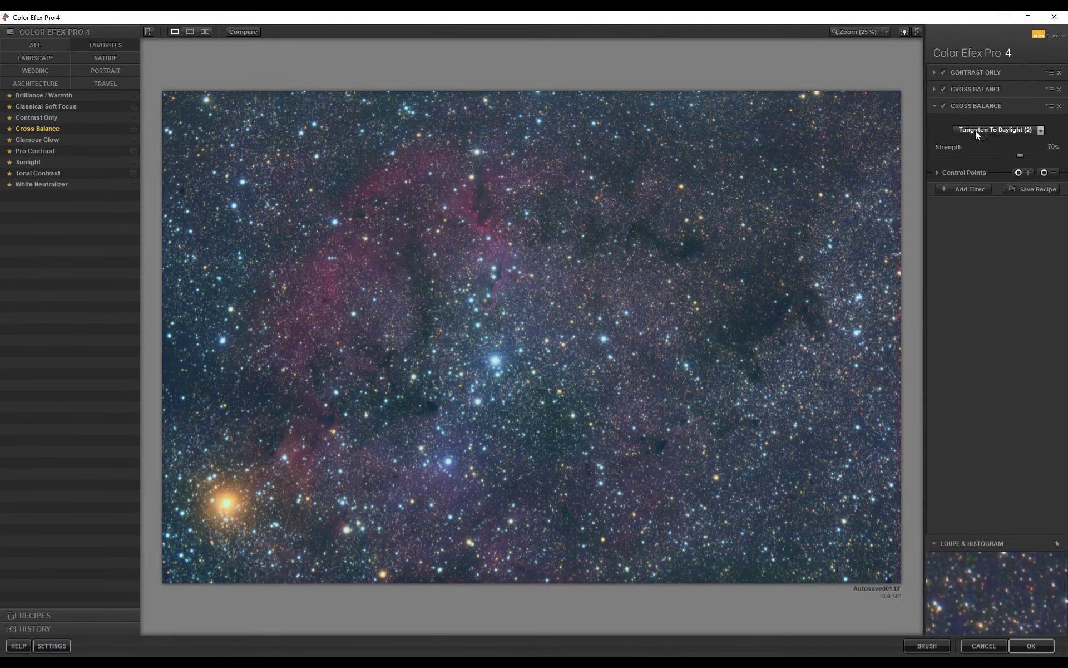
left_click(979, 132)
left_click(997, 176)
Limit it with reduced-opacity control points on left and right background, then apply the filters
left_click(199, 369)
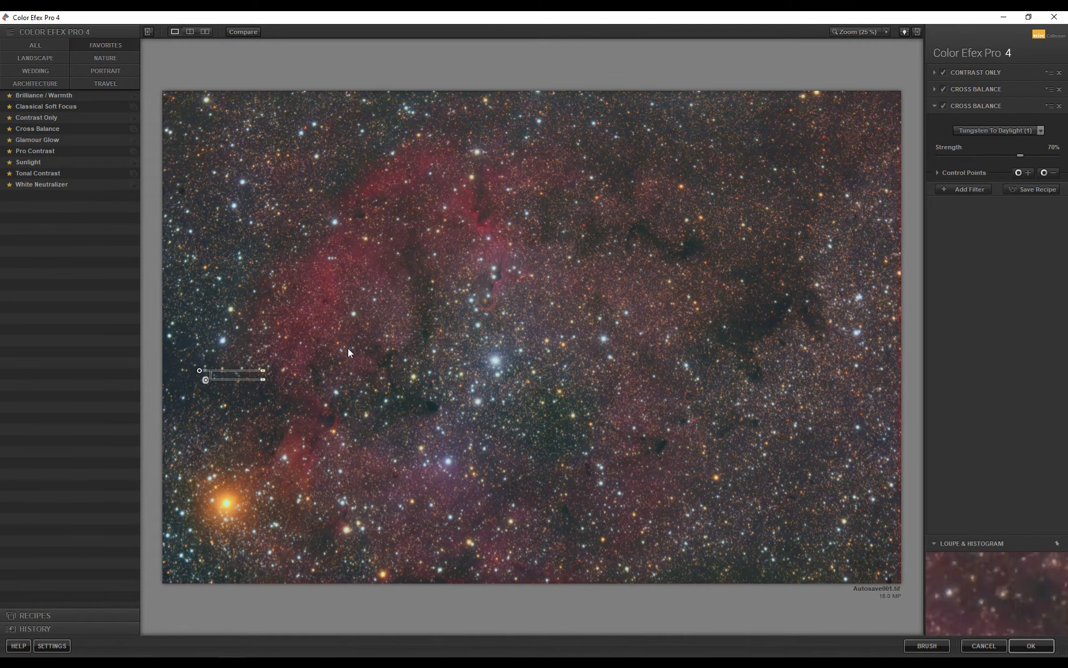
left_click_drag(264, 384, 242, 388)
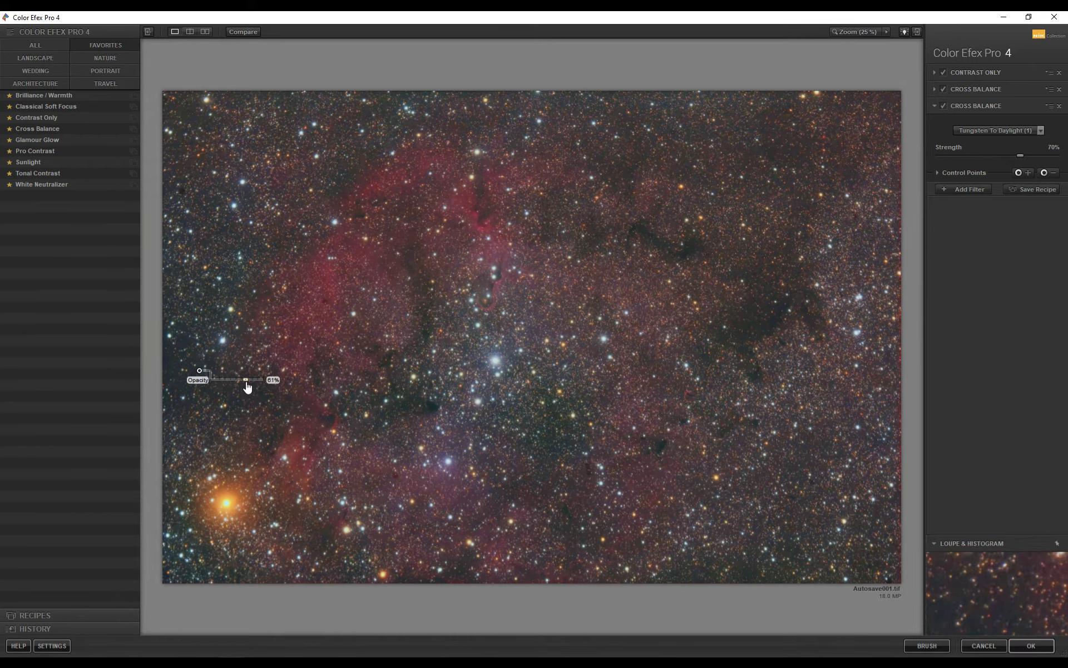
left_click(1018, 172)
left_click(770, 325)
left_click_drag(833, 334, 816, 334)
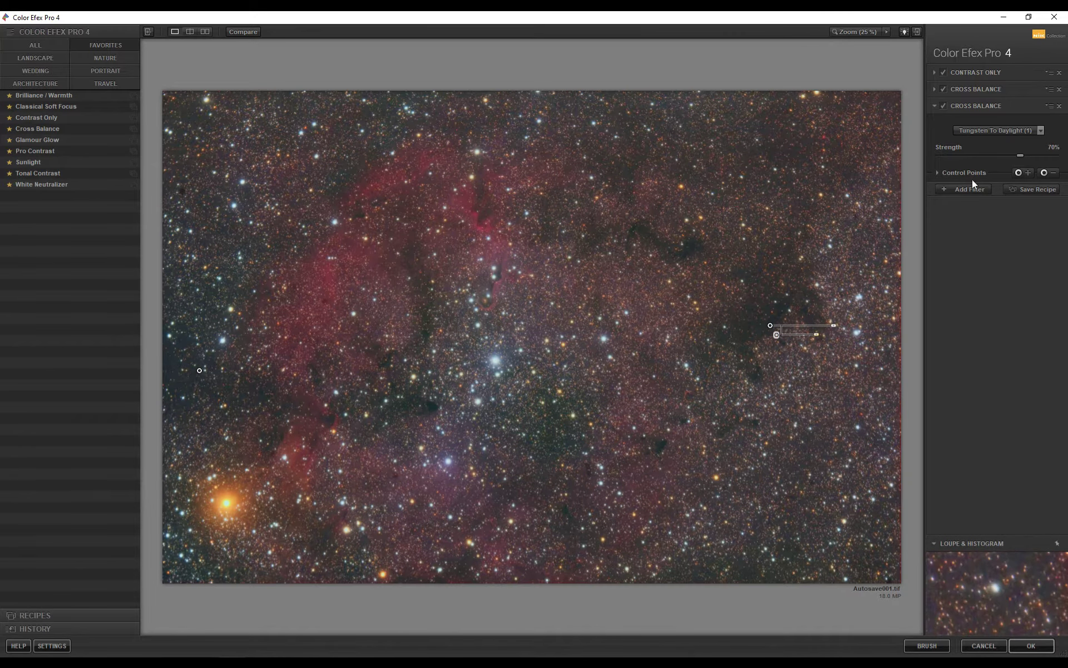
left_click(979, 91)
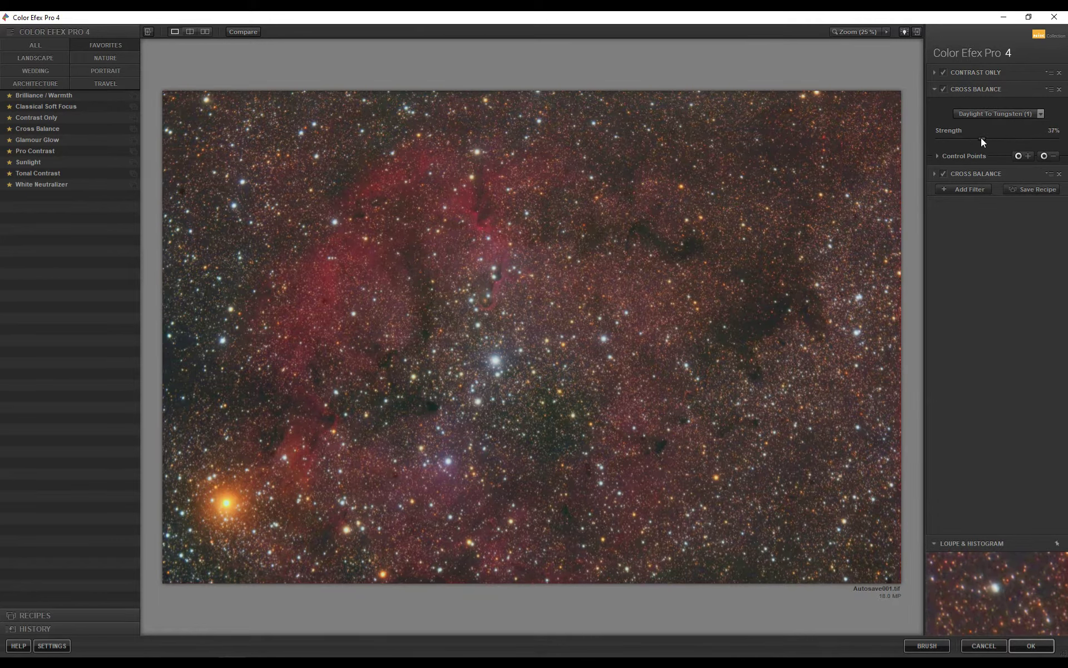
left_click(1031, 647)
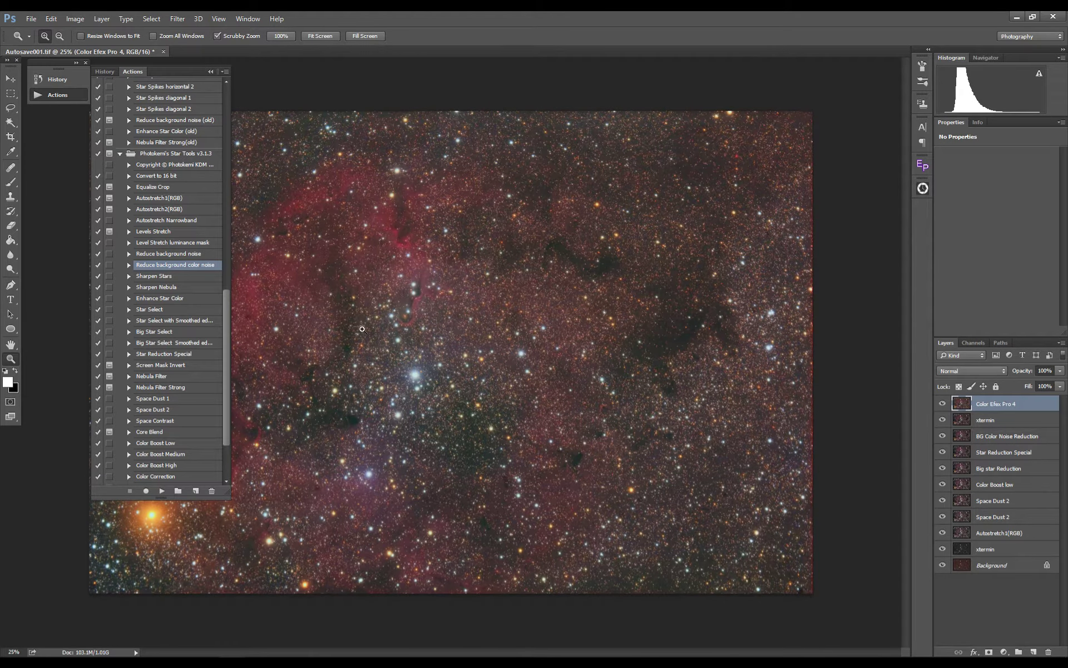
Zoom into the central star cluster and run the Reduce Star Bloating 3 action
left_click(403, 367)
left_click(429, 399)
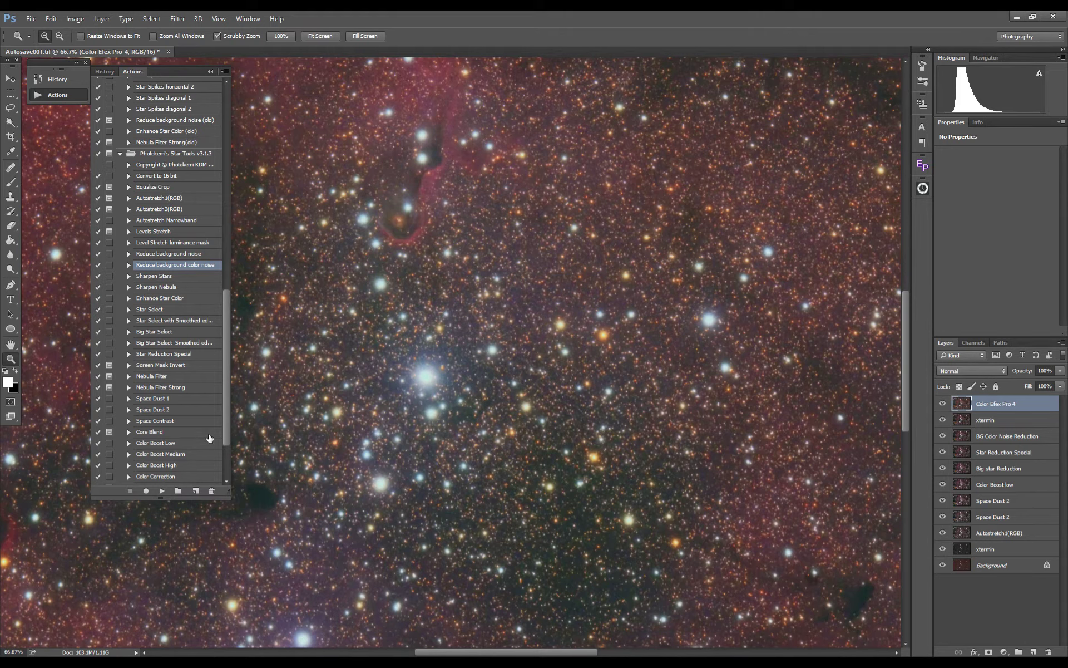
left_click_drag(227, 432, 227, 475)
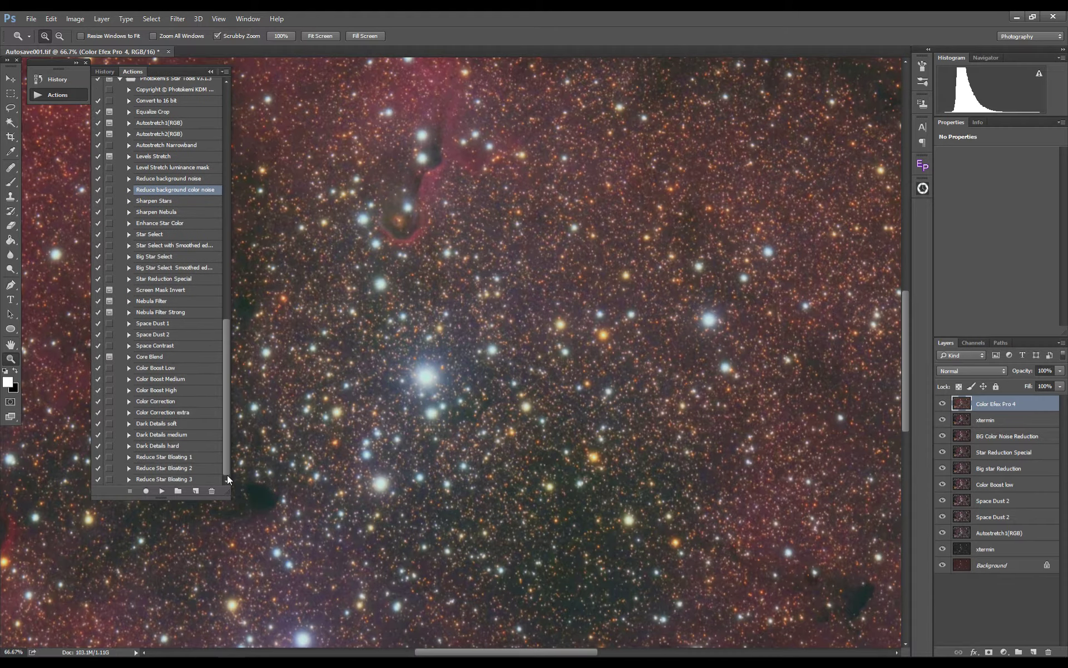
left_click(189, 479)
left_click(161, 491)
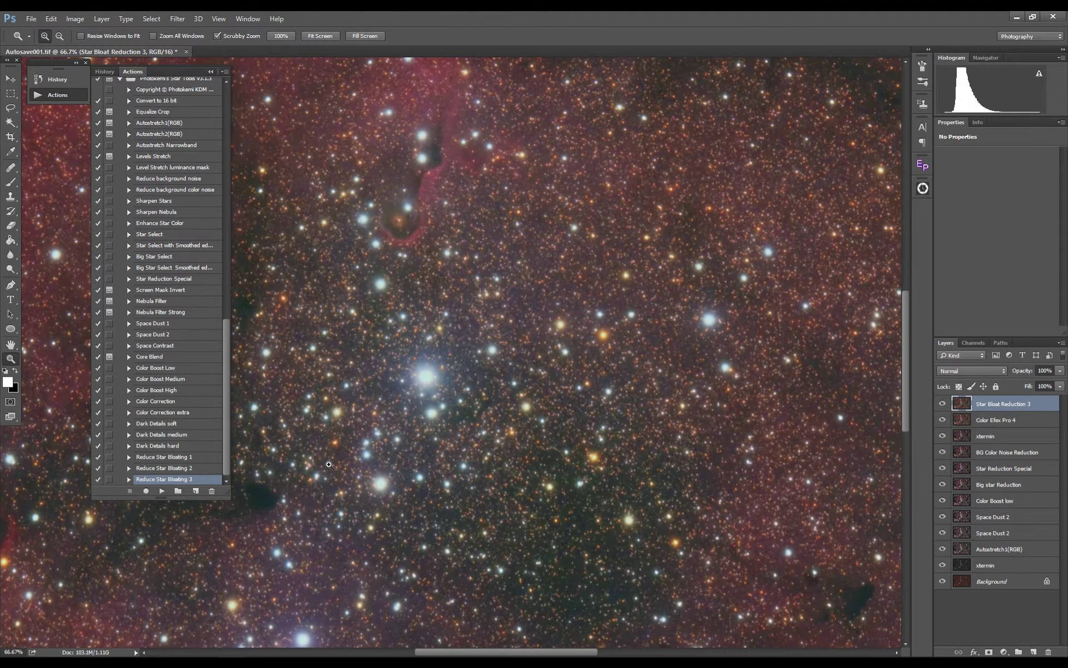
Run the Reduce Star Bloating 1 action and toggle its layer to compare the result
left_click(170, 456)
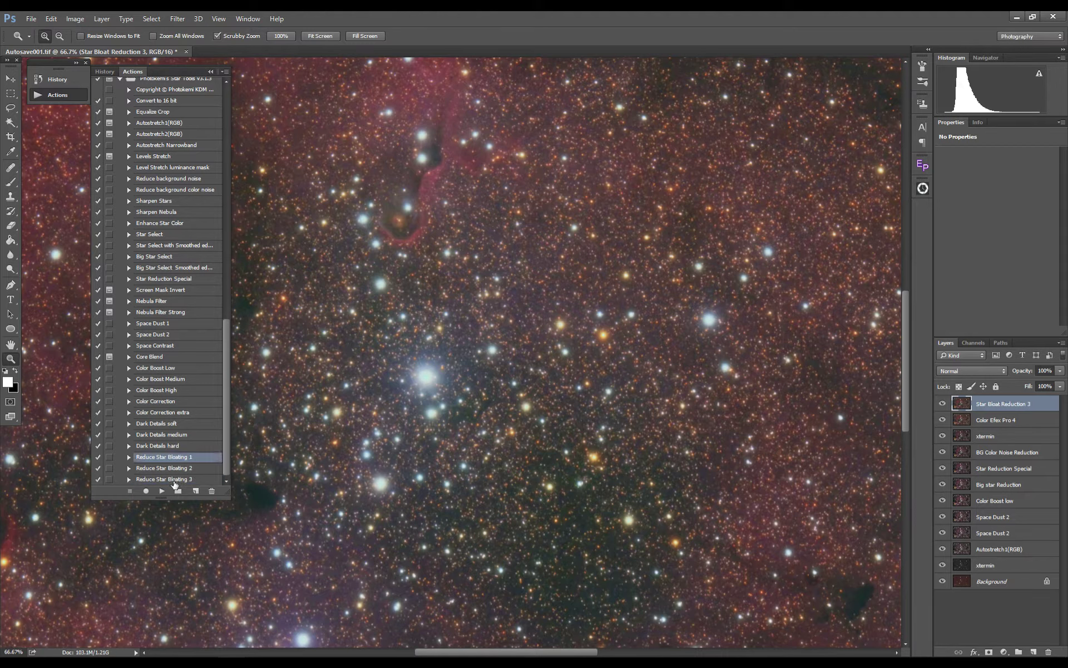
left_click(163, 491)
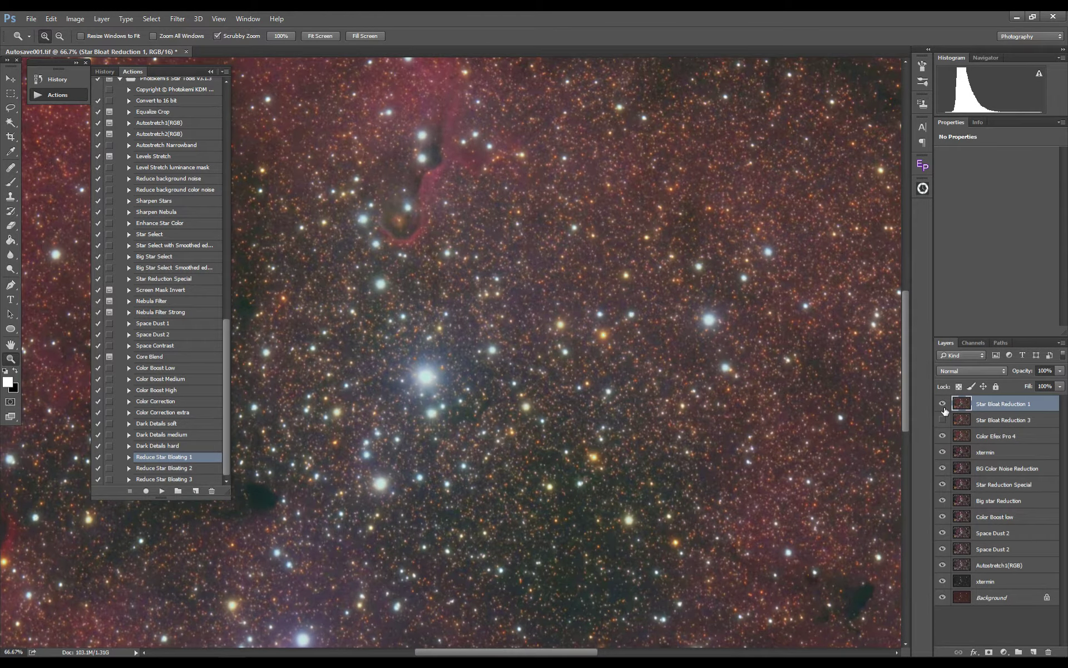
left_click(944, 409)
left_click(942, 403)
Zoom out to view the whole image, then return to 25% zoom
scroll(546, 337, "up", 2)
scroll(547, 336, "up", 2)
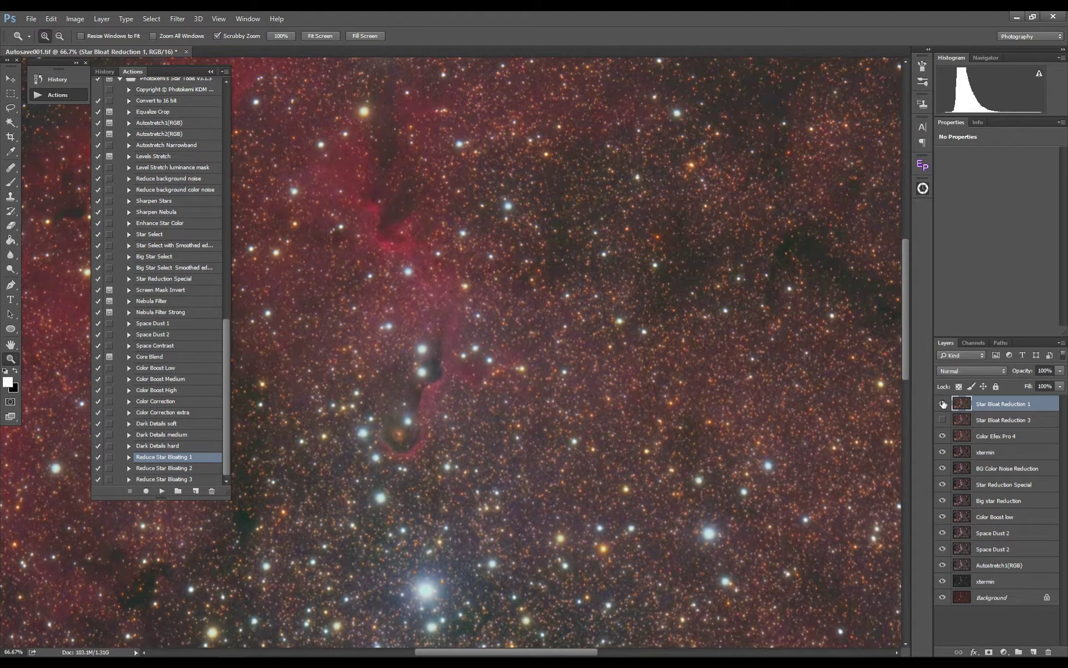
scroll(848, 422, "down", 5)
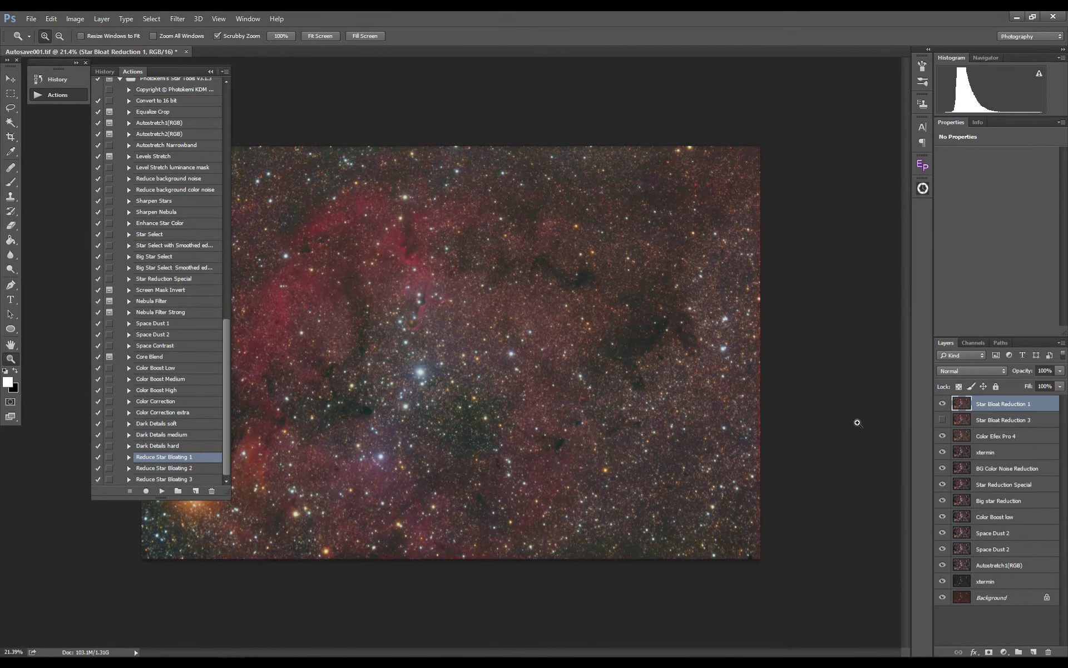
left_click(397, 392)
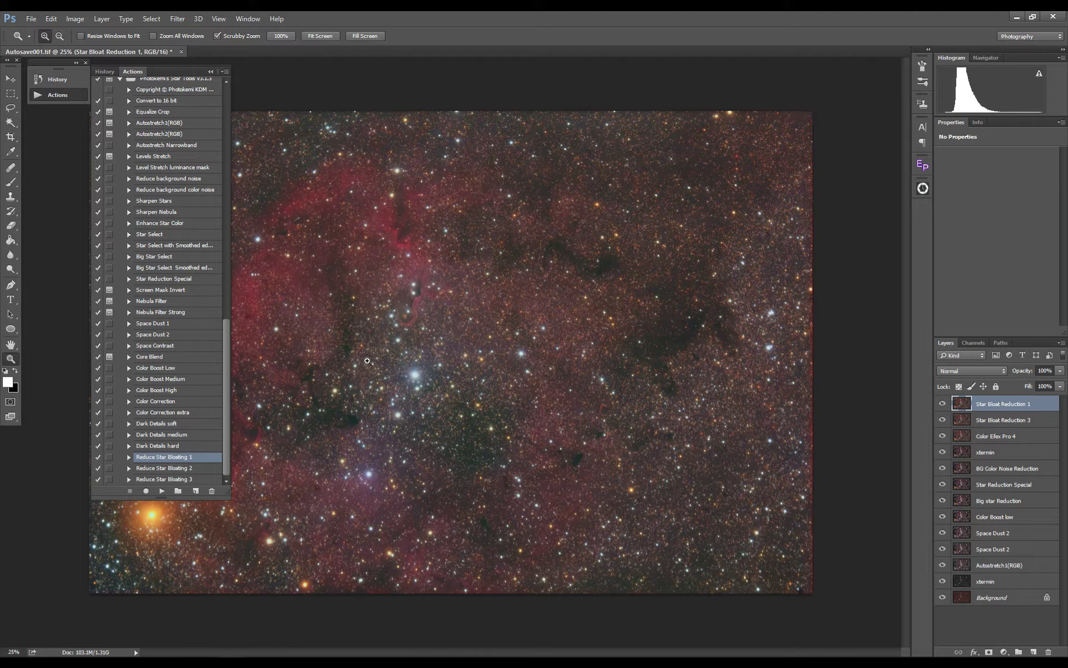
Trial Space Dust 2 at lower opacity, delete its layer, and run Space Dust 1 instead
left_click(164, 336)
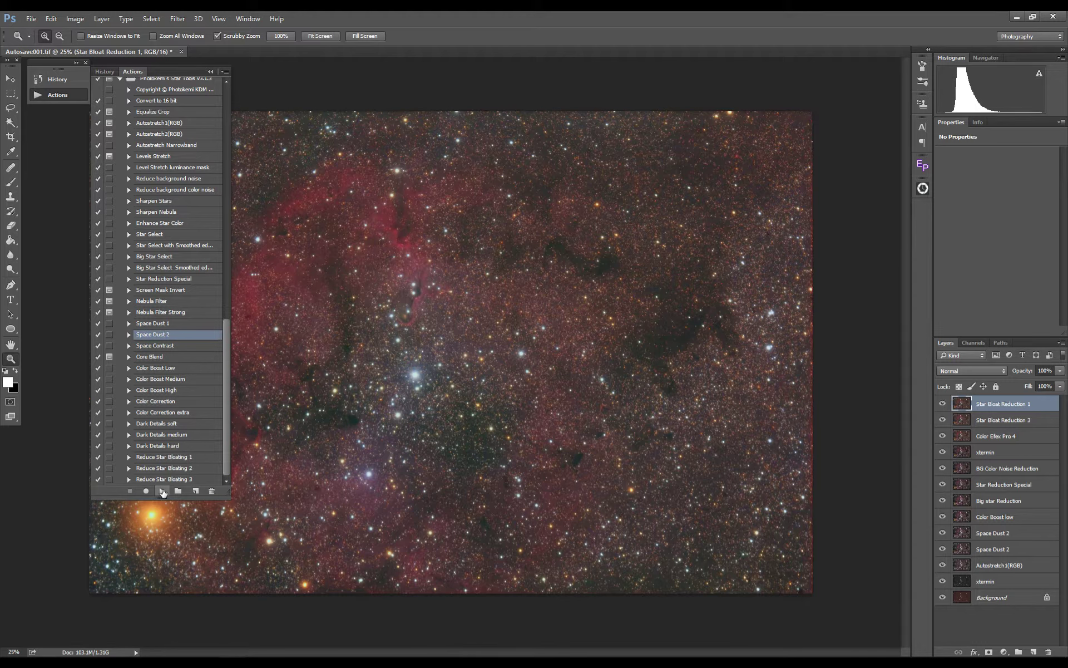
left_click(162, 490)
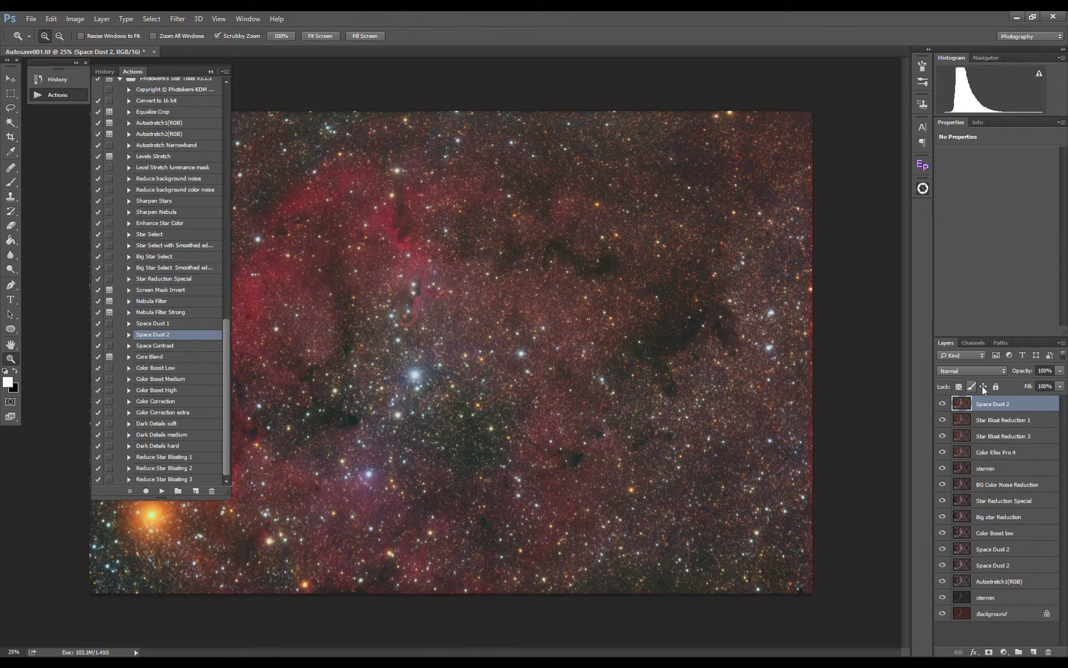
left_click_drag(1026, 372, 1017, 378)
left_click_drag(984, 406, 1048, 650)
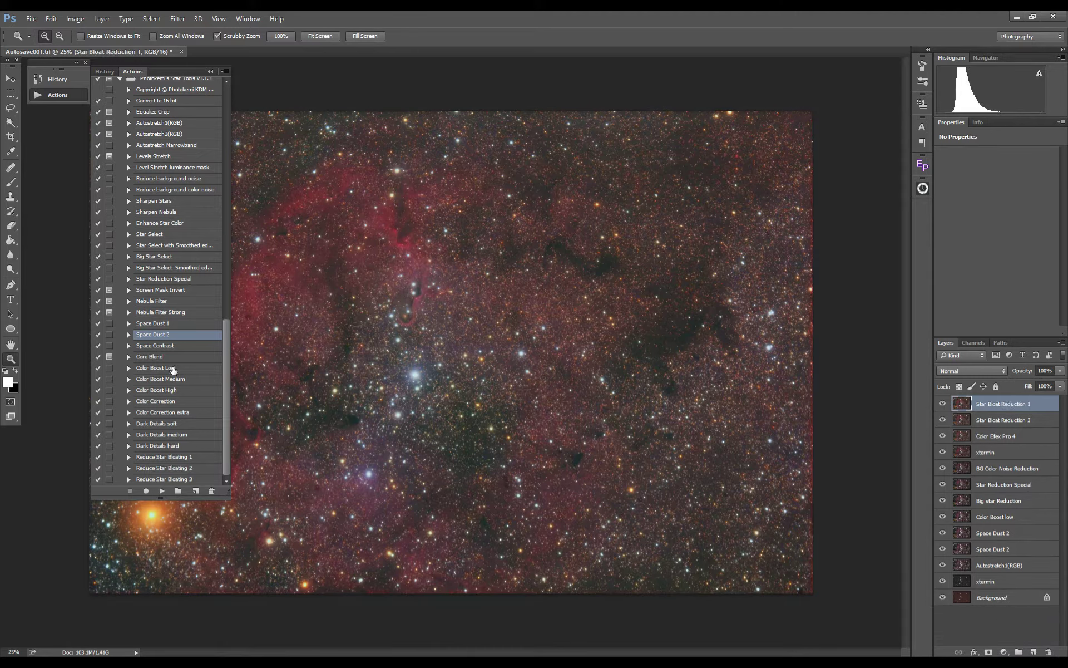
left_click(168, 323)
left_click(162, 490)
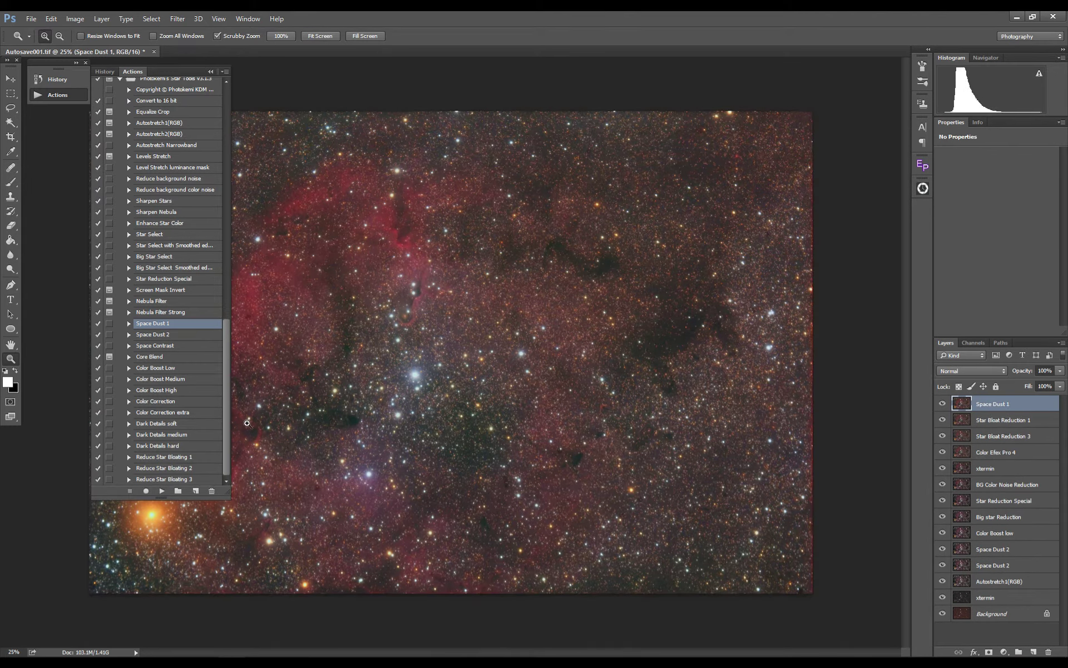
Run the Color Correction action, followed by the Color Boost Low action
left_click(165, 401)
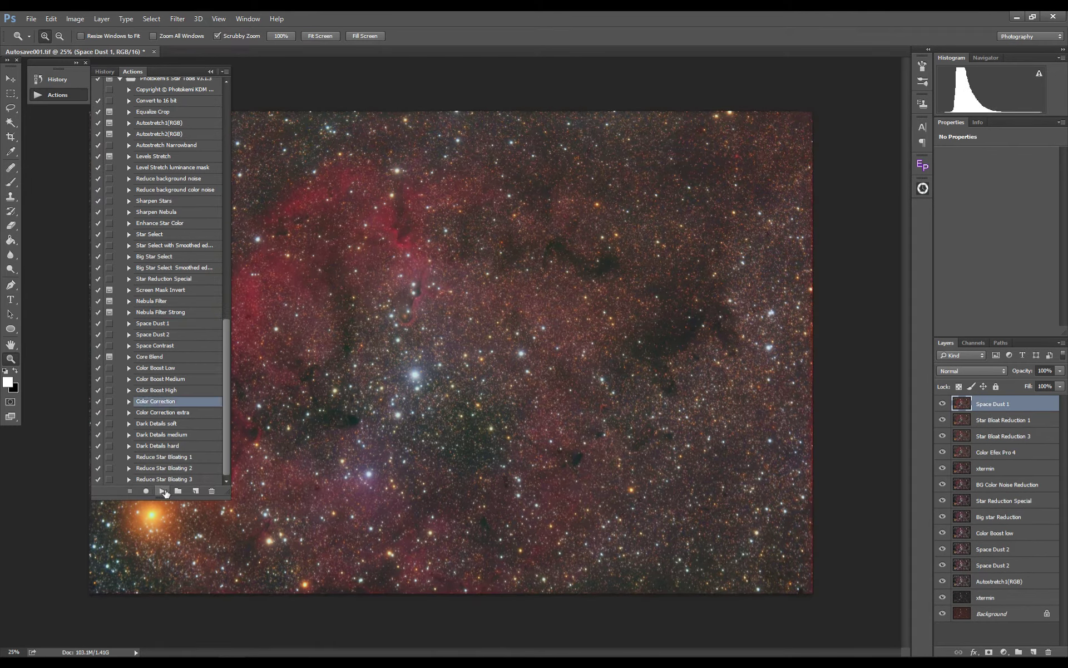
left_click(163, 491)
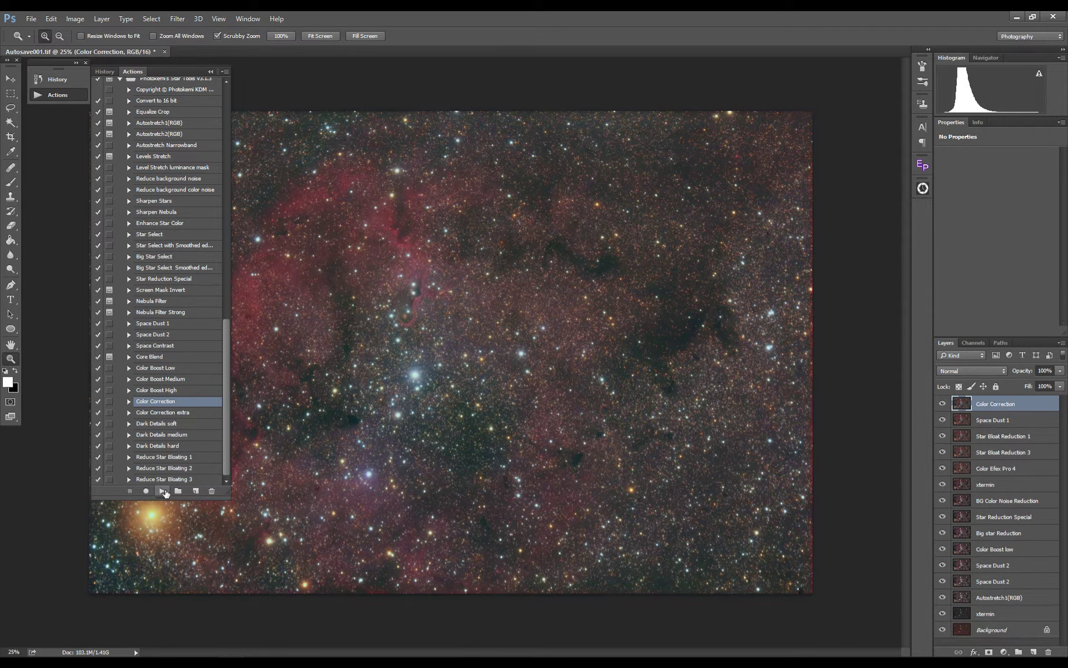
left_click(173, 372)
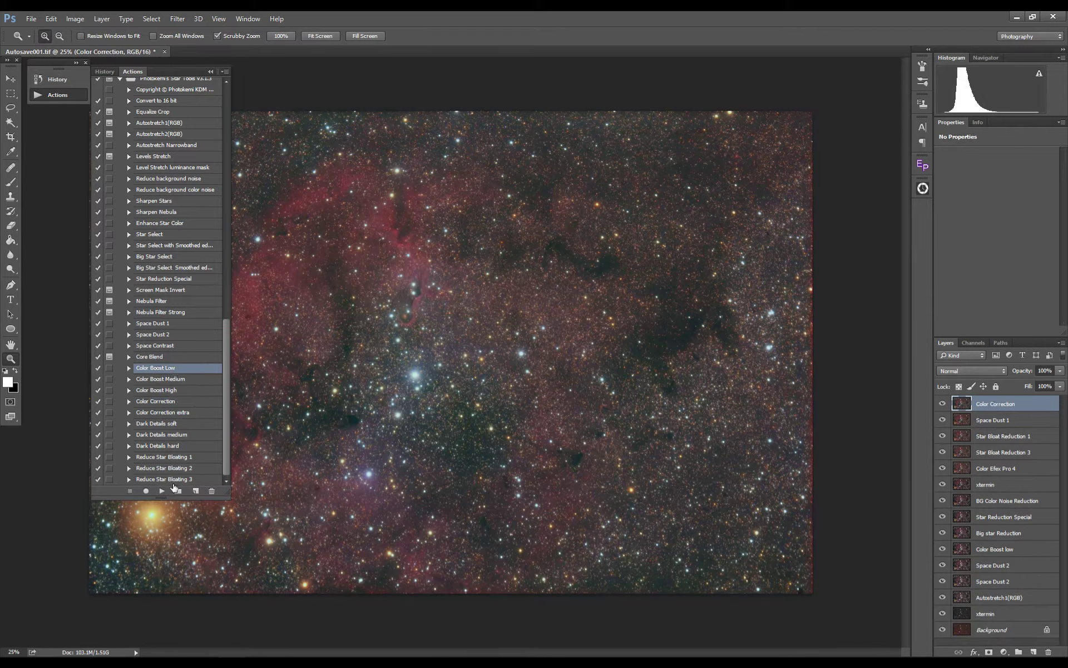
left_click(162, 490)
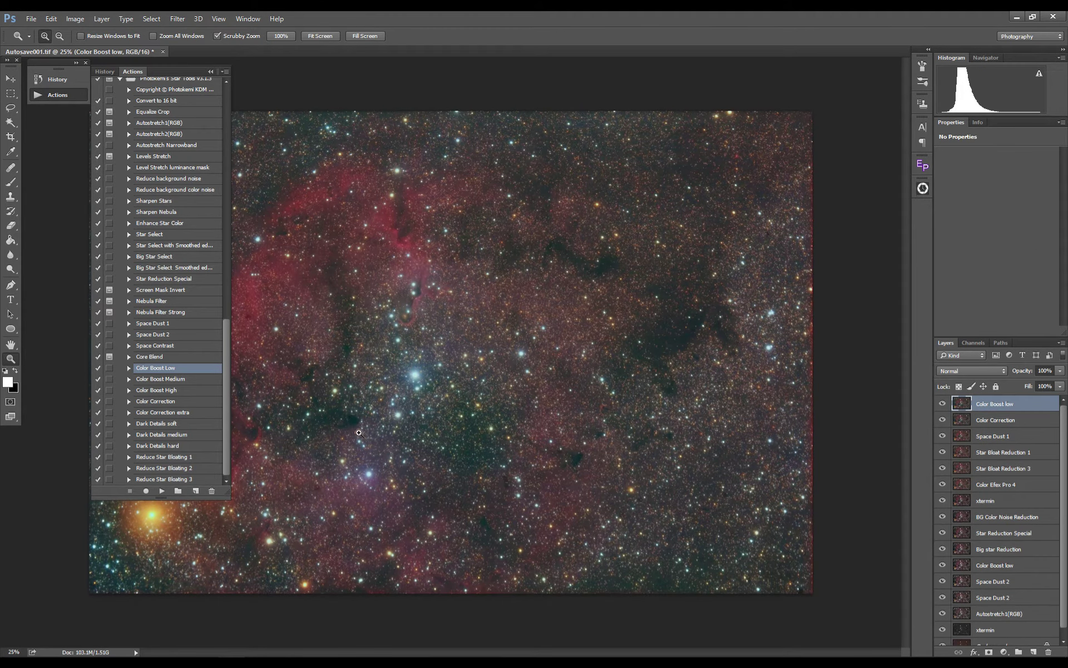
Judge the zoomed-out image, delete the Color Boost low result, and return to 25%
key("ctrl+minus")
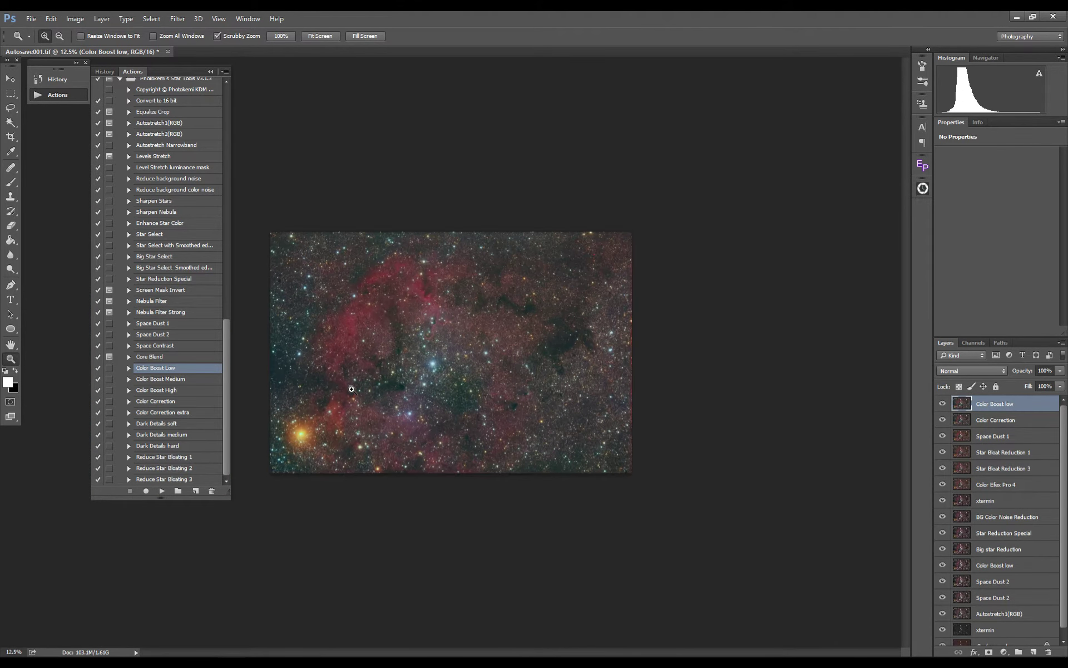
key("Delete")
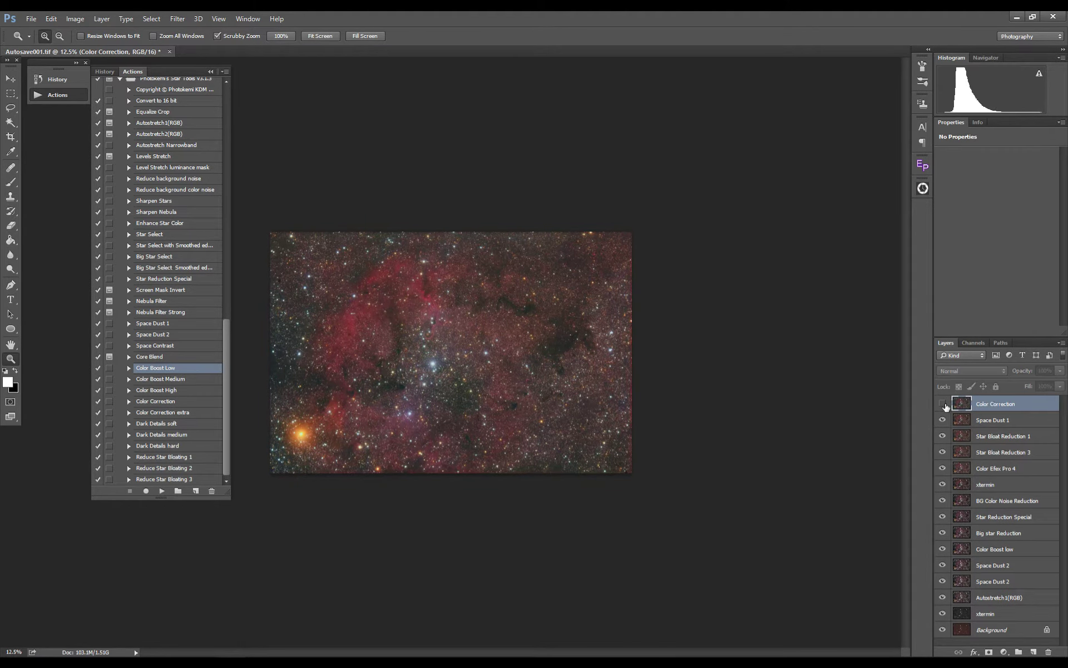
left_click(631, 386)
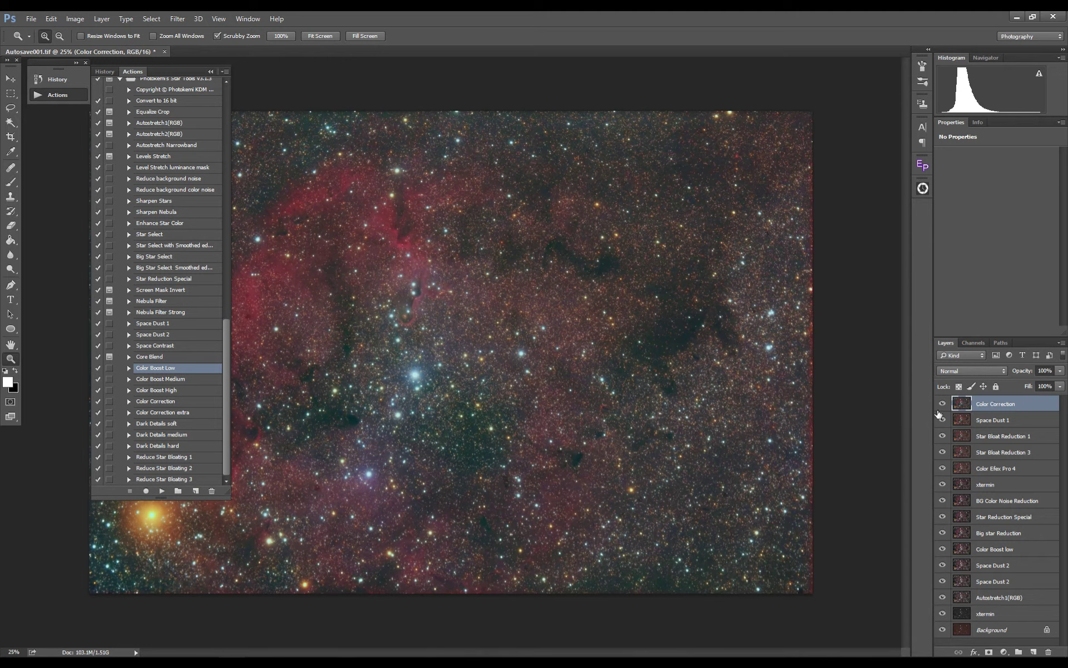
Apply DeepSkyColors' Hasta La Vista, Green! at Medium and lower Color Correction's opacity
left_click(177, 19)
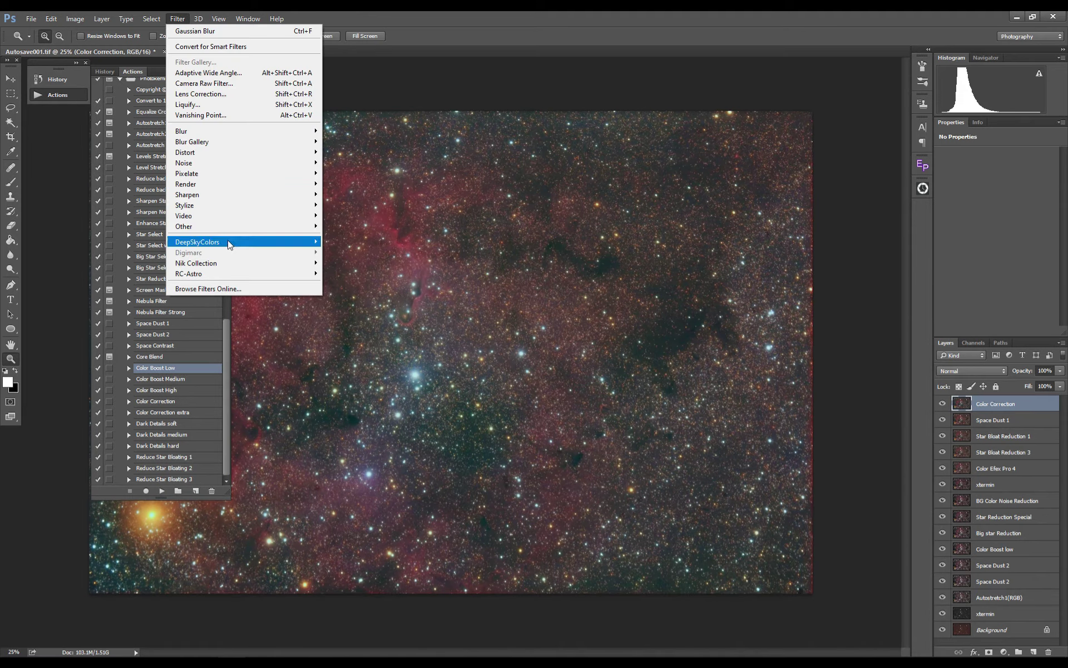
left_click(335, 242)
left_click(563, 279)
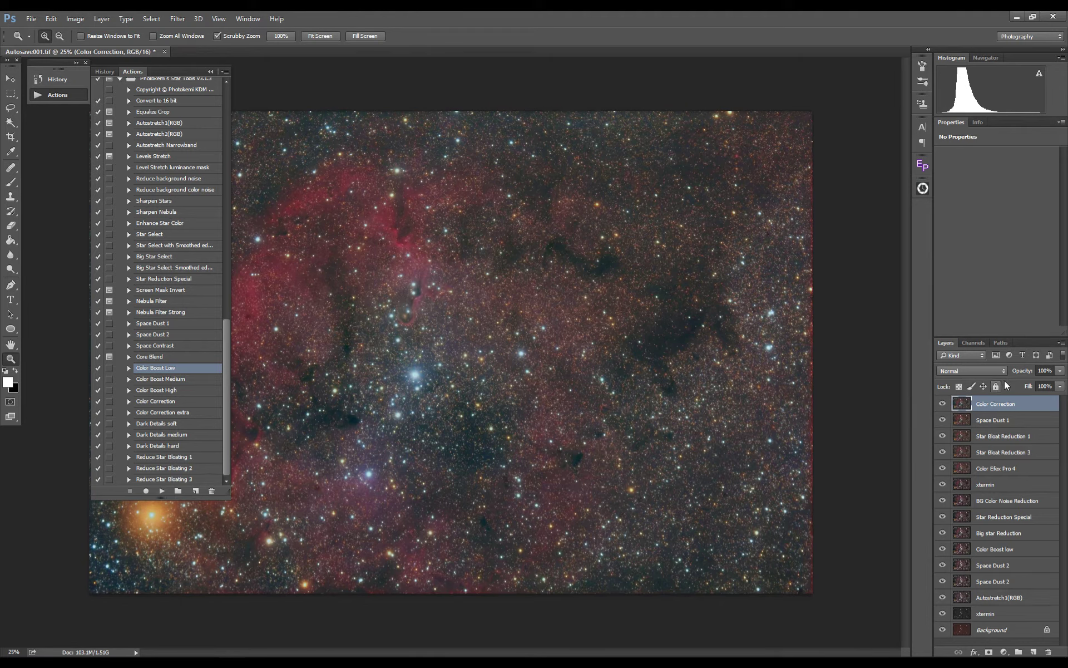
mouse_move(1022, 370)
left_mouse_down()
mouse_move(981, 375)
mouse_move(989, 375)
left_mouse_up()
Set Color Correction opacity to 52% and stamp all visible layers into a new layer
left_click_drag(996, 376, 993, 376)
left_click(942, 405)
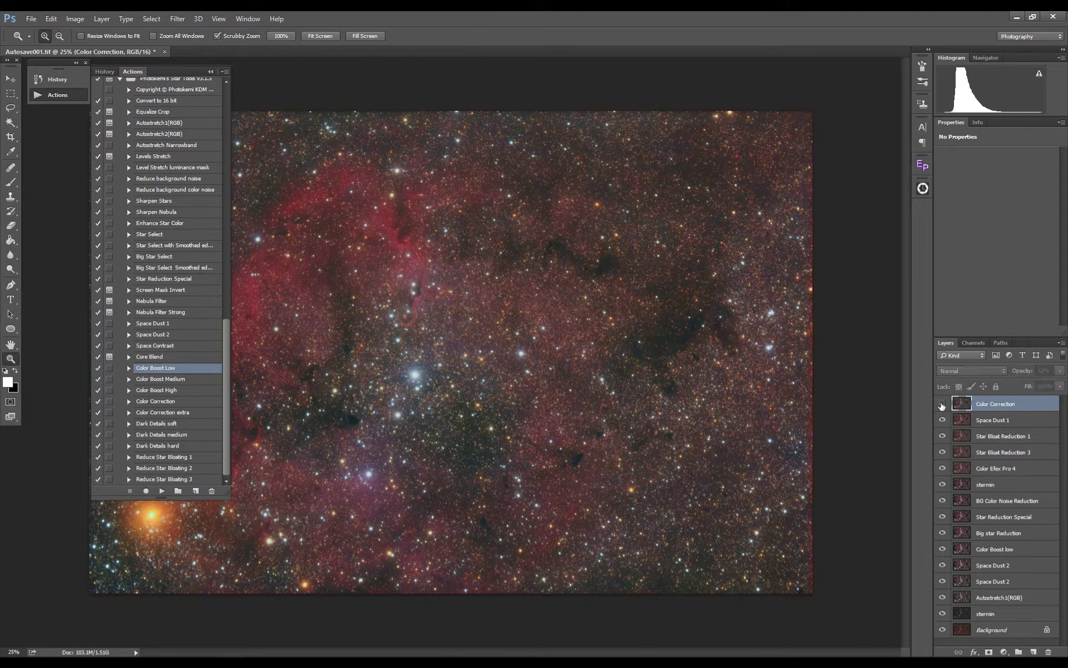
key("ctrl+shift+alt+e")
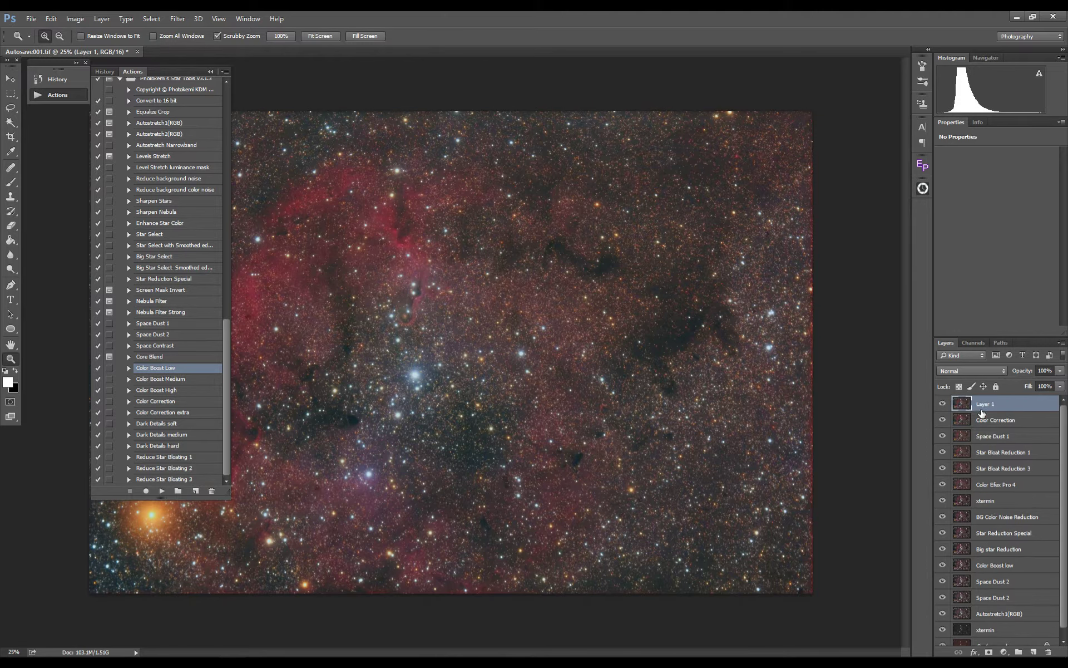
Rename the stamped layer 'merge' and zoom out so the whole image fits
double_click(984, 405)
type("merge")
key("Return")
left_click_drag(423, 372, 356, 373)
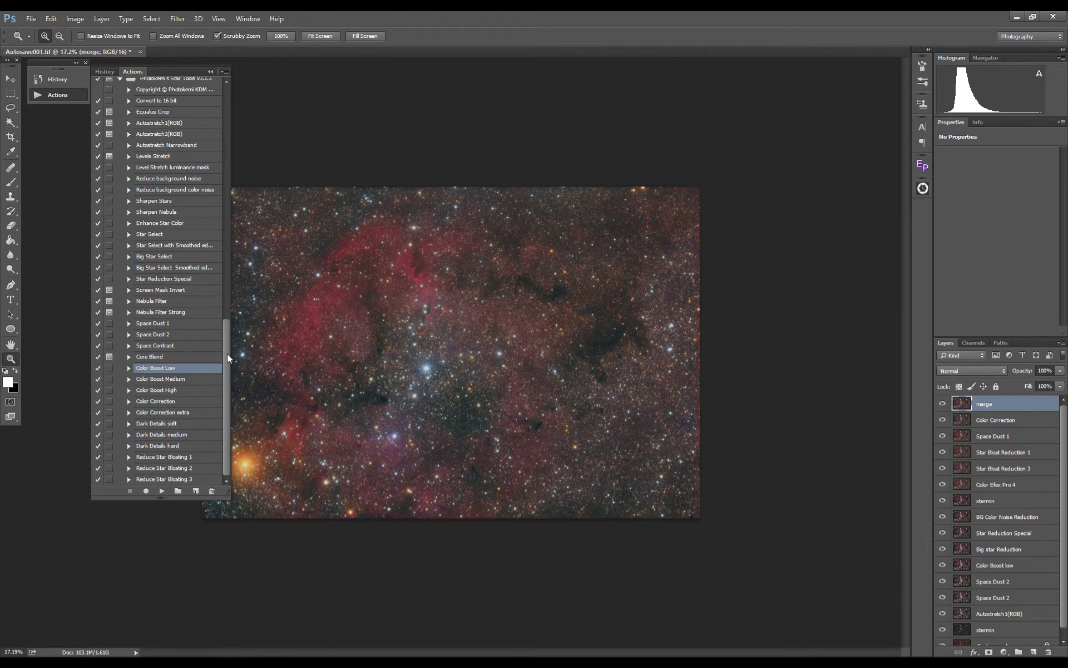
left_click(172, 19)
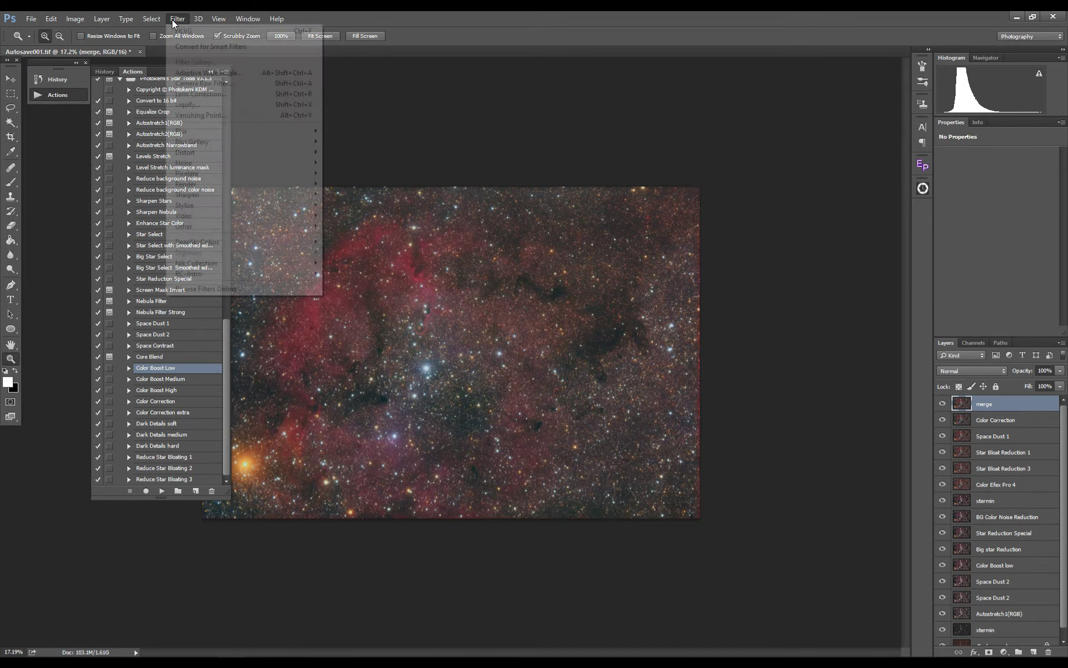
In the Camera Raw Filter, set Highlights to -53 and Shadows to +75
left_click(225, 84)
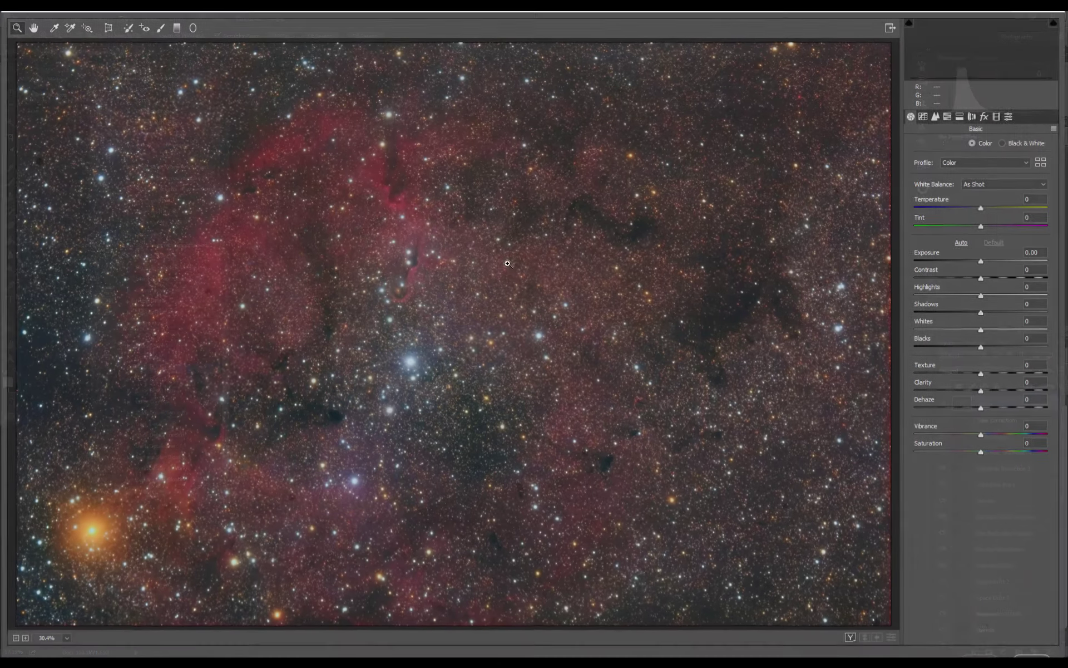
left_click_drag(957, 293, 951, 298)
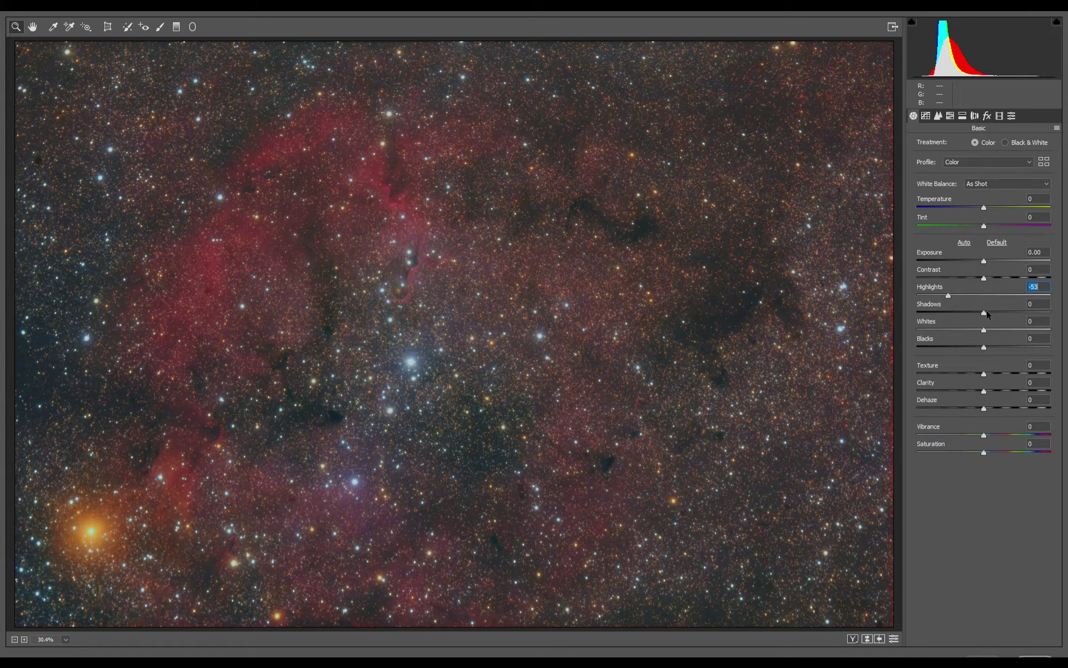
left_click_drag(985, 312, 1030, 311)
Set the parametric tone curve Darks to -13 and Shadows to -16
left_click(926, 116)
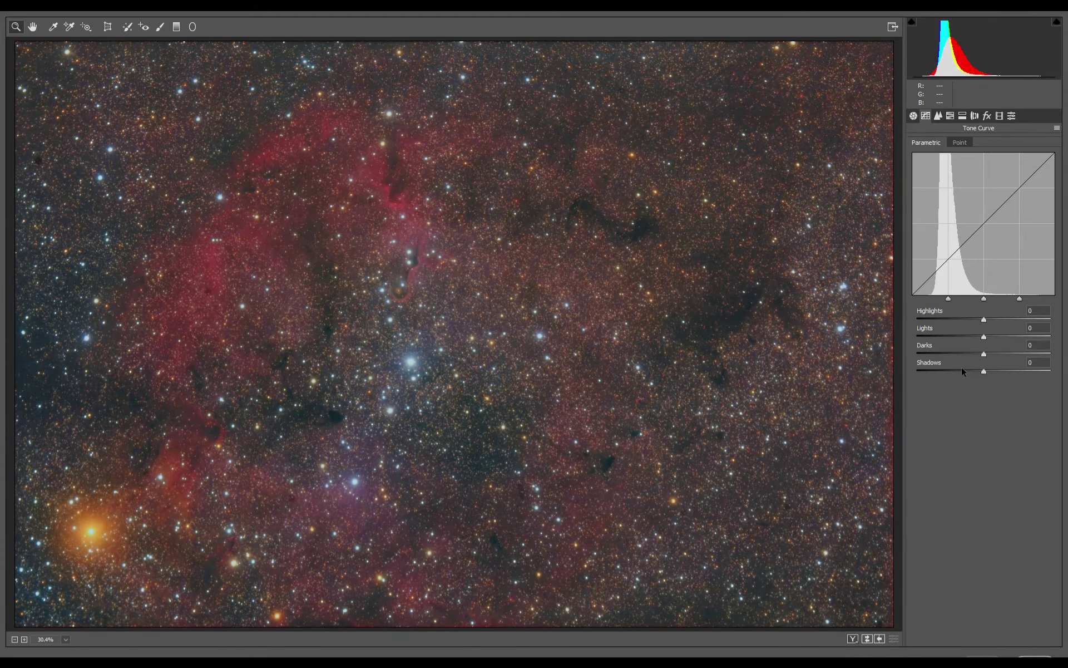
left_click(962, 369)
left_click_drag(982, 354, 973, 371)
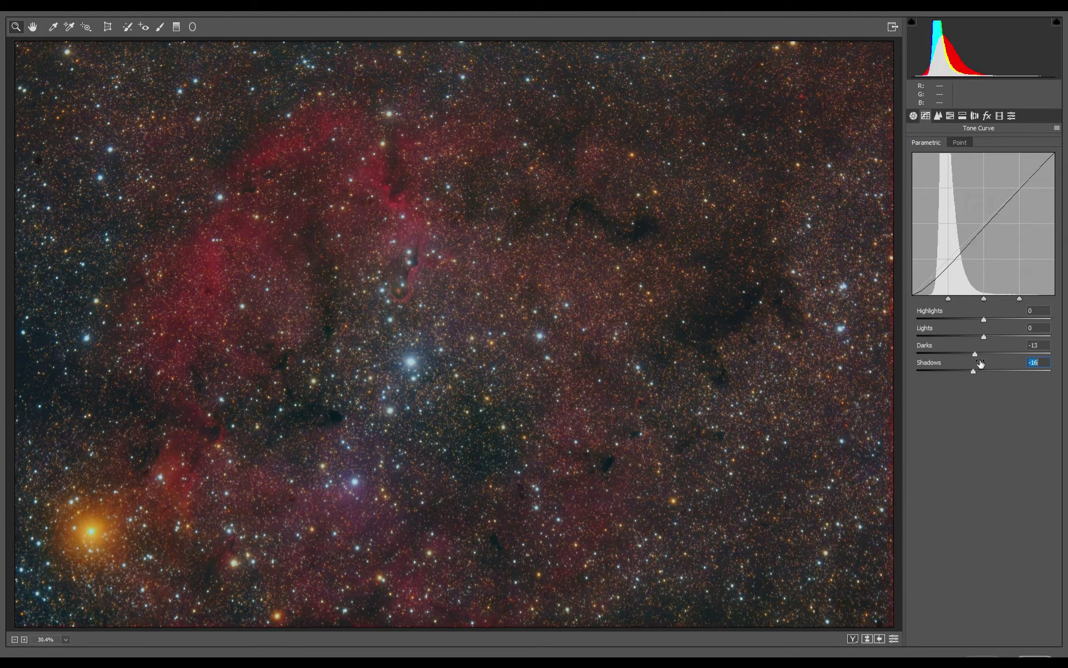
left_click(950, 116)
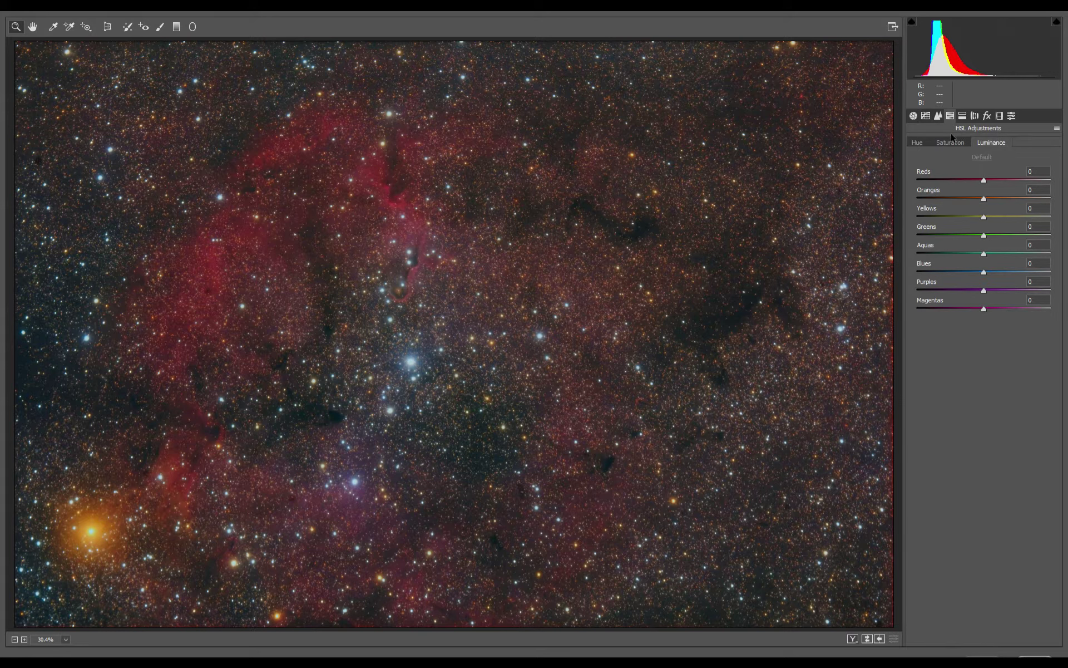
Set luminance Reds +39 and Blues -26, and Blues saturation to -24
mouse_move(1002, 178)
left_mouse_down()
mouse_move(1018, 178)
mouse_move(1009, 178)
left_mouse_up()
left_click_drag(984, 272, 952, 273)
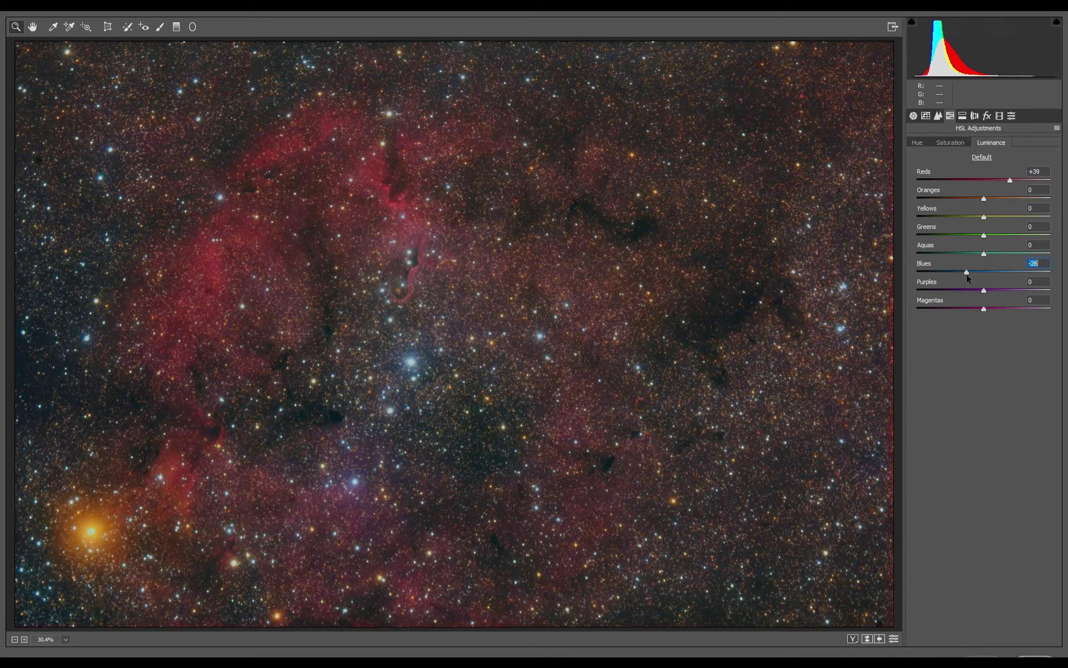
left_click(950, 142)
left_click(968, 272)
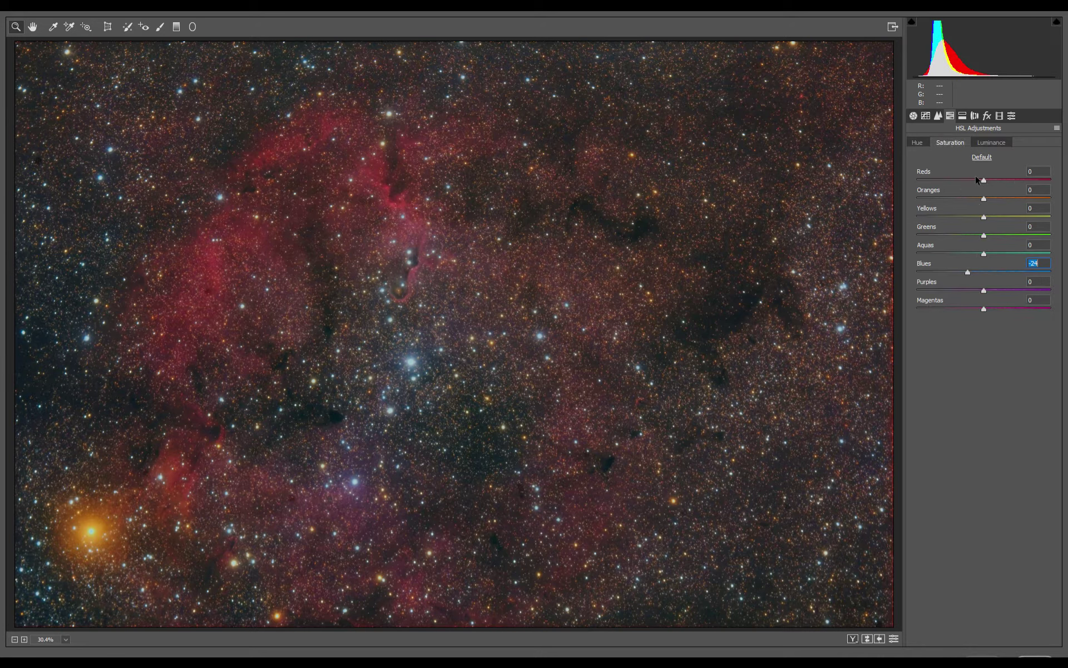
Set the Oranges luminance to -17
left_click(991, 142)
left_click(983, 197)
left_click_drag(985, 197, 970, 198)
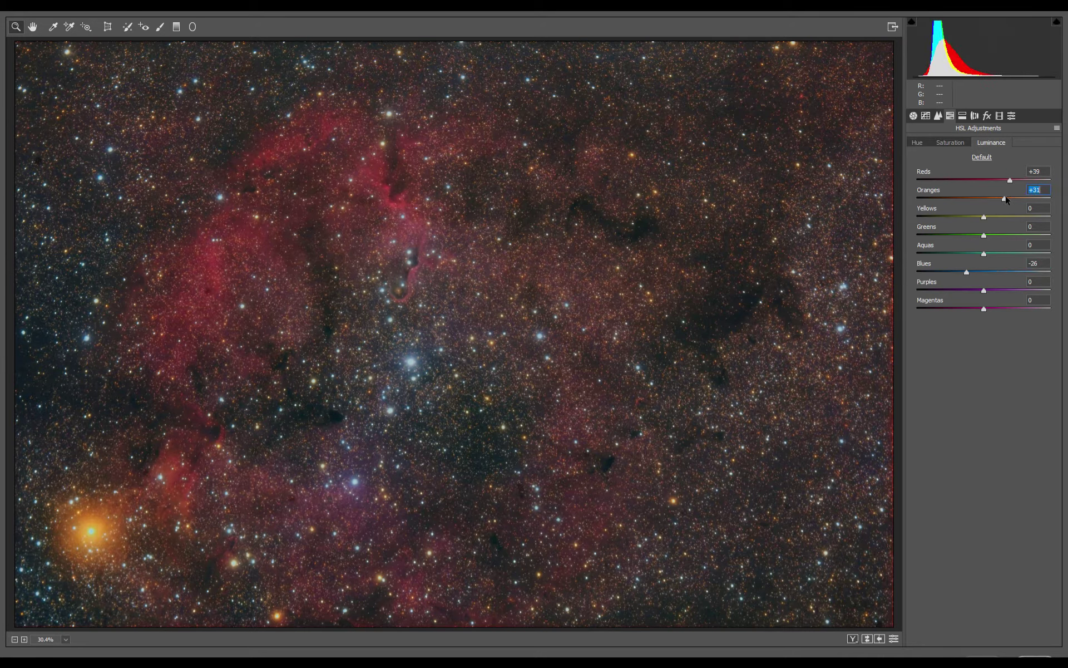
left_click_drag(970, 202, 974, 204)
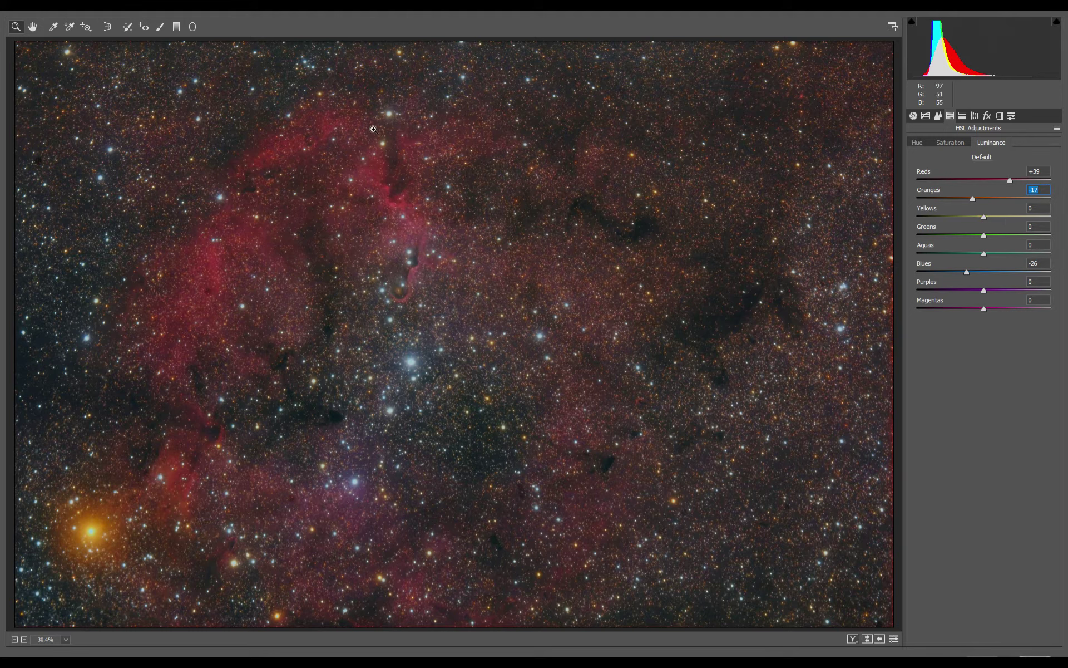
left_click(913, 115)
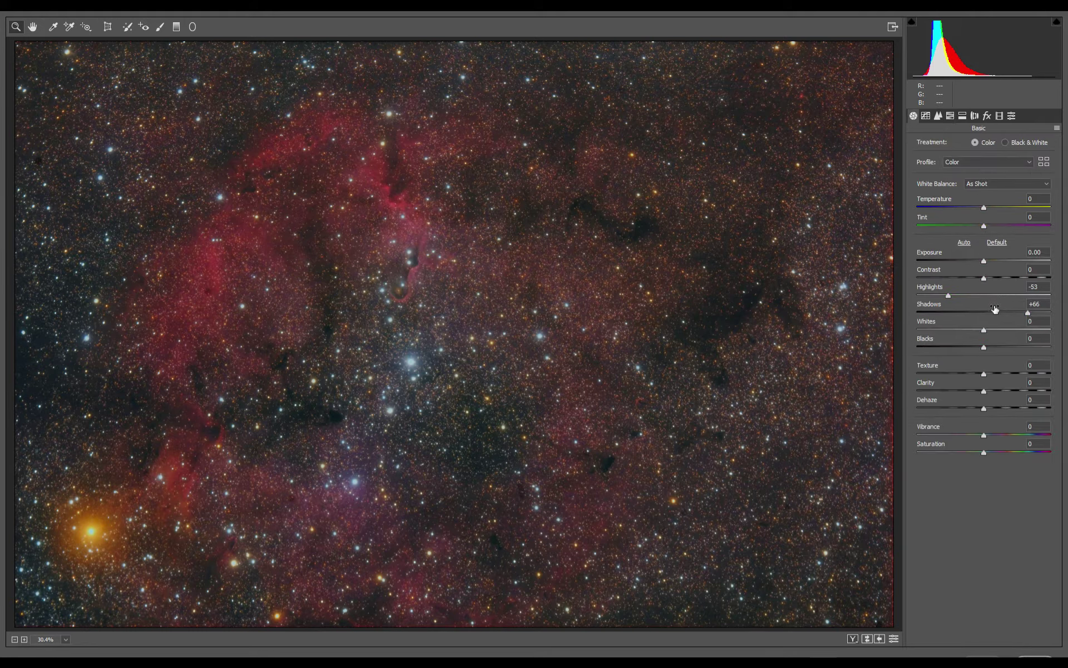
Set Whites +23, Texture -23, Clarity +12 and warm Temperature to +4
left_click_drag(996, 329, 998, 330)
left_click_drag(974, 378, 992, 390)
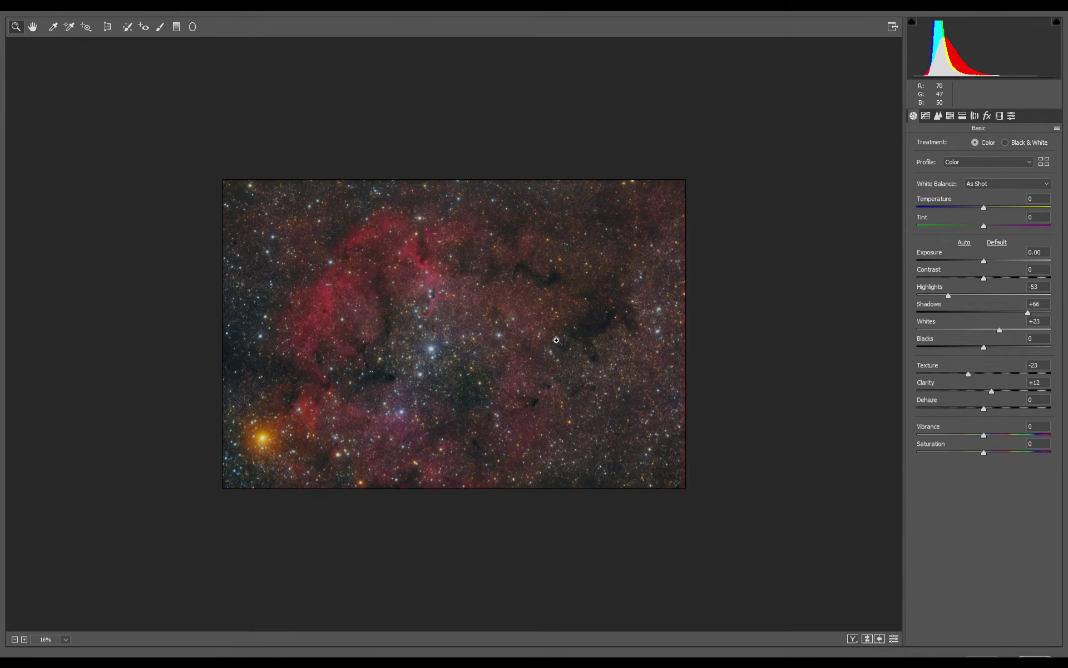
mouse_move(593, 340)
left_mouse_down()
mouse_move(550, 342)
mouse_move(629, 346)
mouse_move(293, 379)
mouse_move(474, 389)
left_mouse_up()
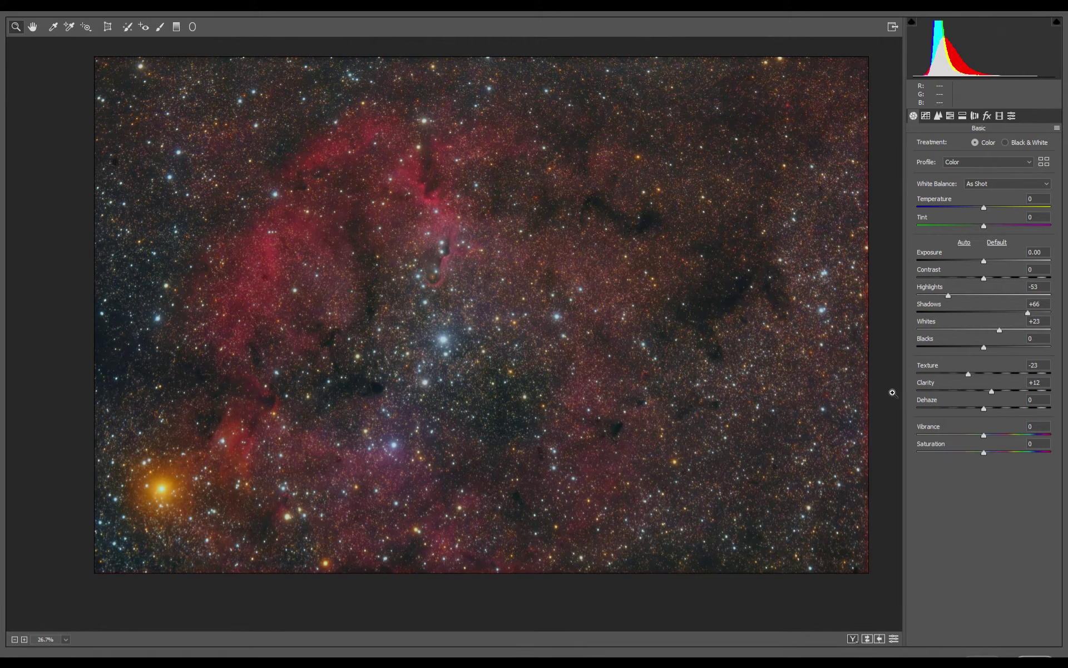
left_click_drag(949, 203, 949, 203)
Split-tone highlights hue 59/saturation 40, shadows hue 242/saturation 13, balance +16, then exit Camera Raw
left_click(962, 116)
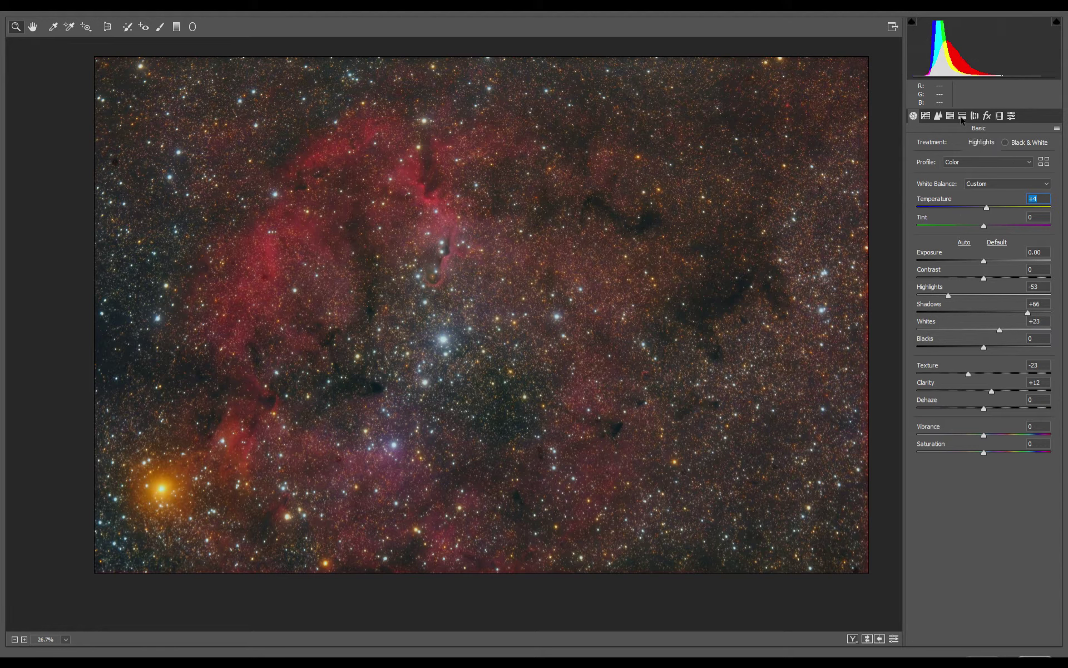
left_click(938, 161)
left_click(1006, 246)
left_click(948, 264)
left_click(950, 178)
left_click_drag(950, 178, 985, 178)
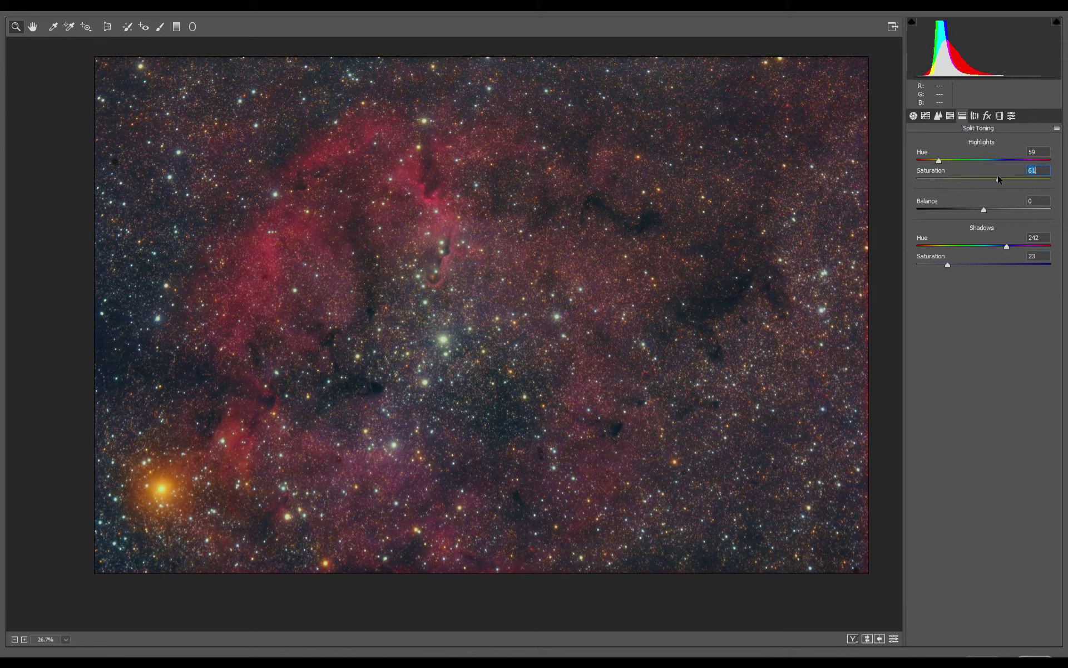
left_click_drag(955, 207, 999, 205)
left_click_drag(998, 208, 994, 208)
mouse_move(947, 265)
left_mouse_down()
mouse_move(919, 265)
mouse_move(934, 265)
left_mouse_up()
mouse_move(984, 179)
left_mouse_down()
mouse_move(926, 179)
mouse_move(940, 180)
left_mouse_up()
key("Return")
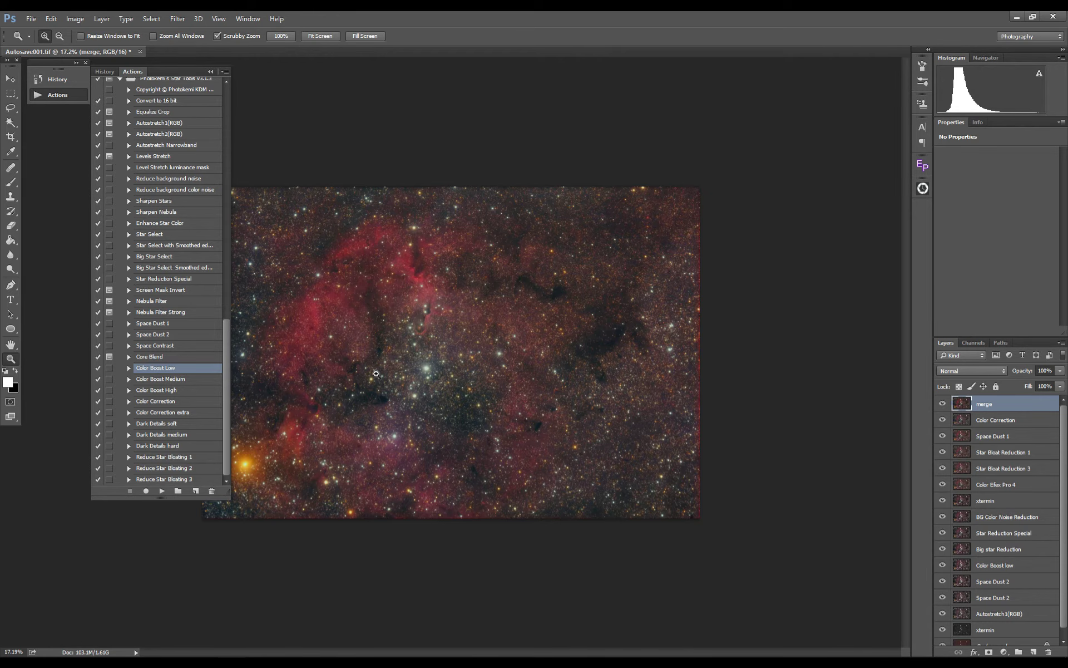
Launch Viveza 2 and add two control points, reducing structure at the nebula point
left_click(177, 18)
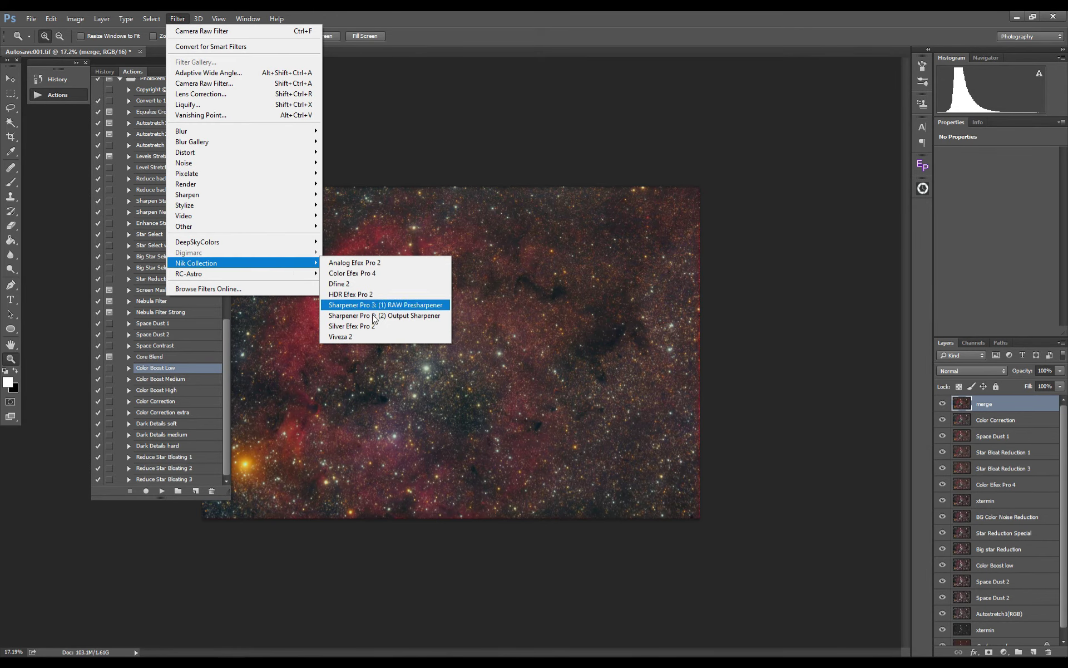
left_click(375, 332)
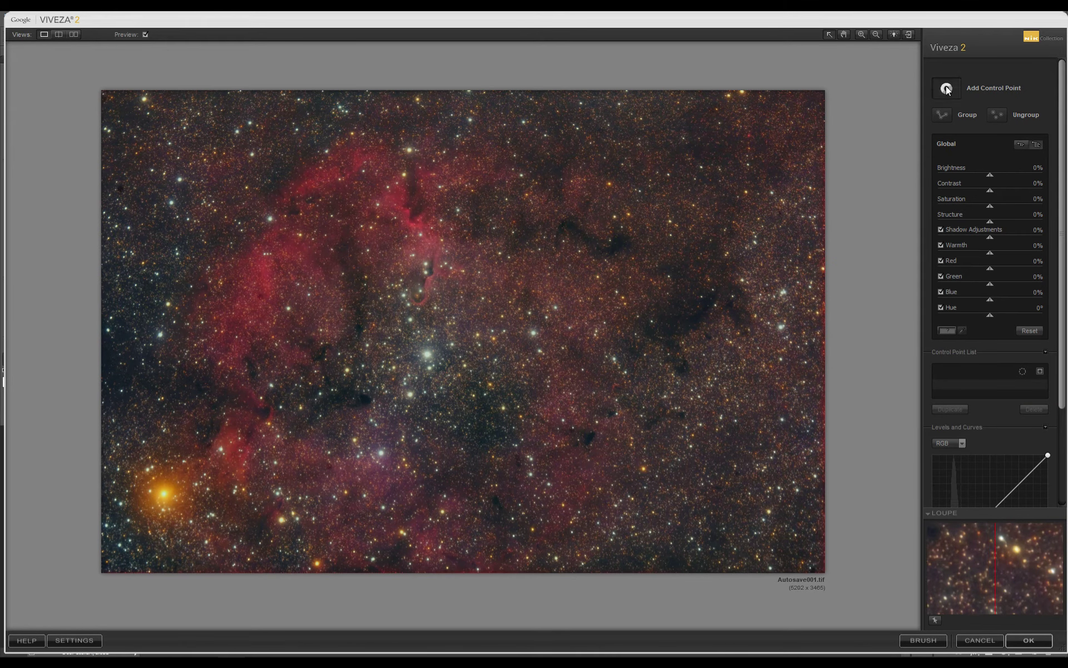
left_click(947, 87)
left_click(675, 321)
mouse_move(717, 356)
left_mouse_down()
mouse_move(699, 357)
mouse_move(780, 324)
left_mouse_up()
left_click(990, 91)
left_click(428, 243)
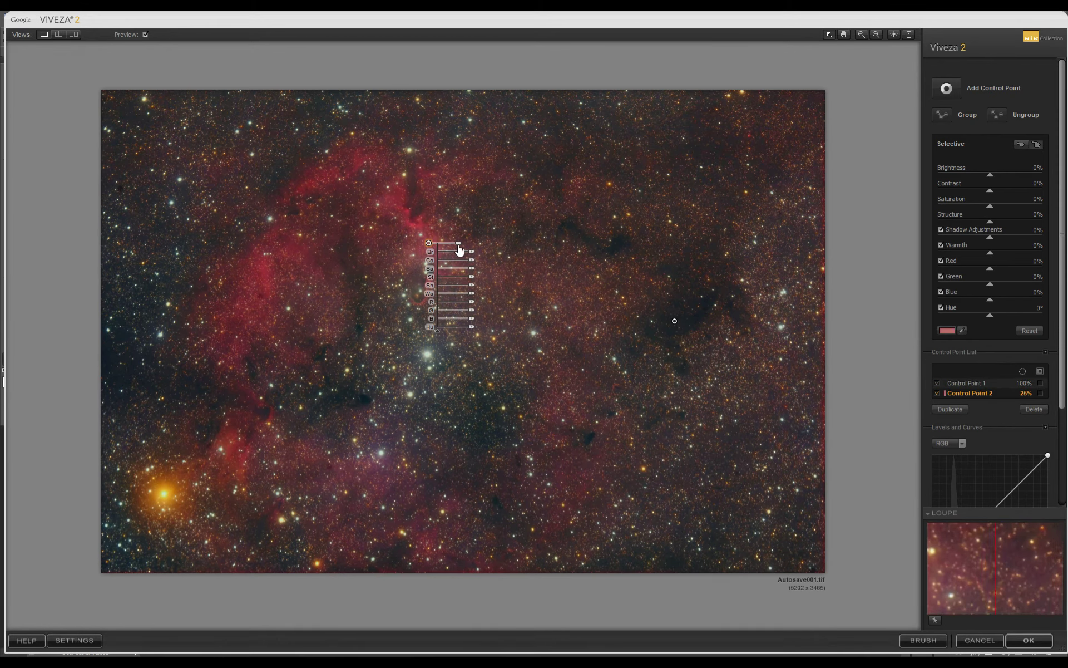
left_click_drag(457, 243, 477, 243)
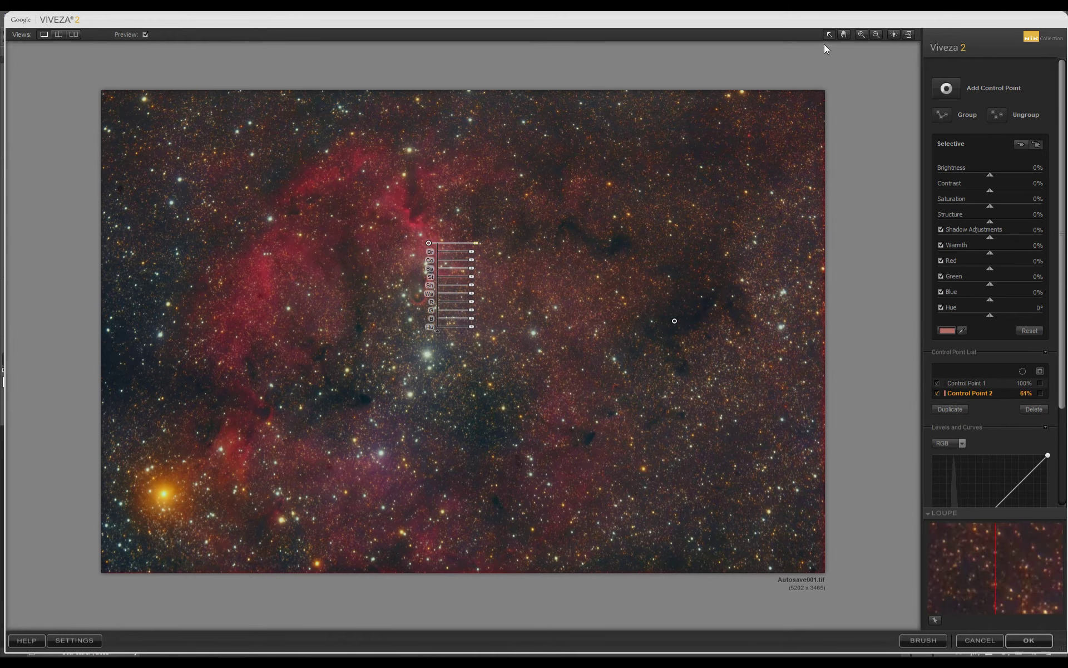
Set global brightness 6%, contrast 13%, shadows -14% and apply Viveza to the image
left_click(766, 158)
left_click_drag(992, 175, 996, 174)
left_click(997, 191)
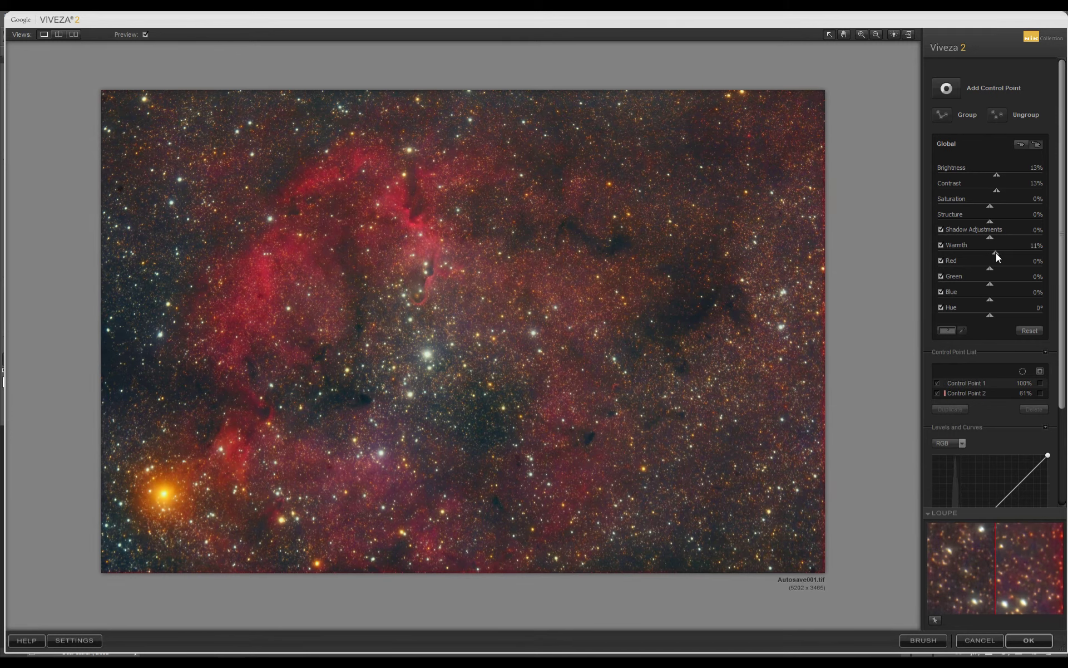
left_click_drag(989, 237, 982, 236)
left_click_drag(996, 175, 995, 175)
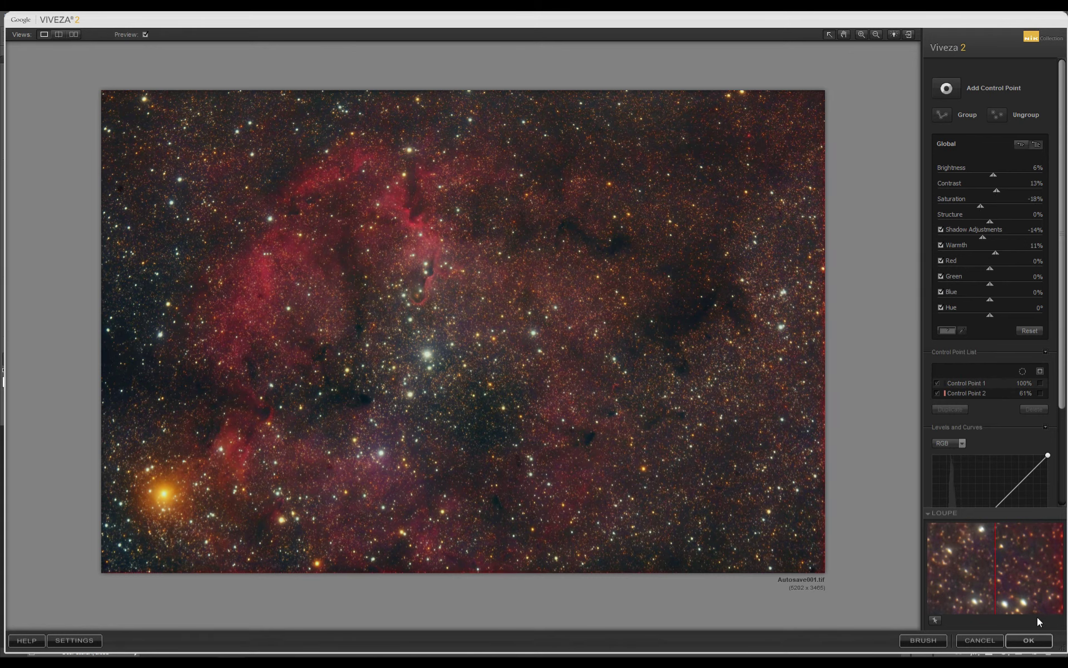
left_click(1029, 640)
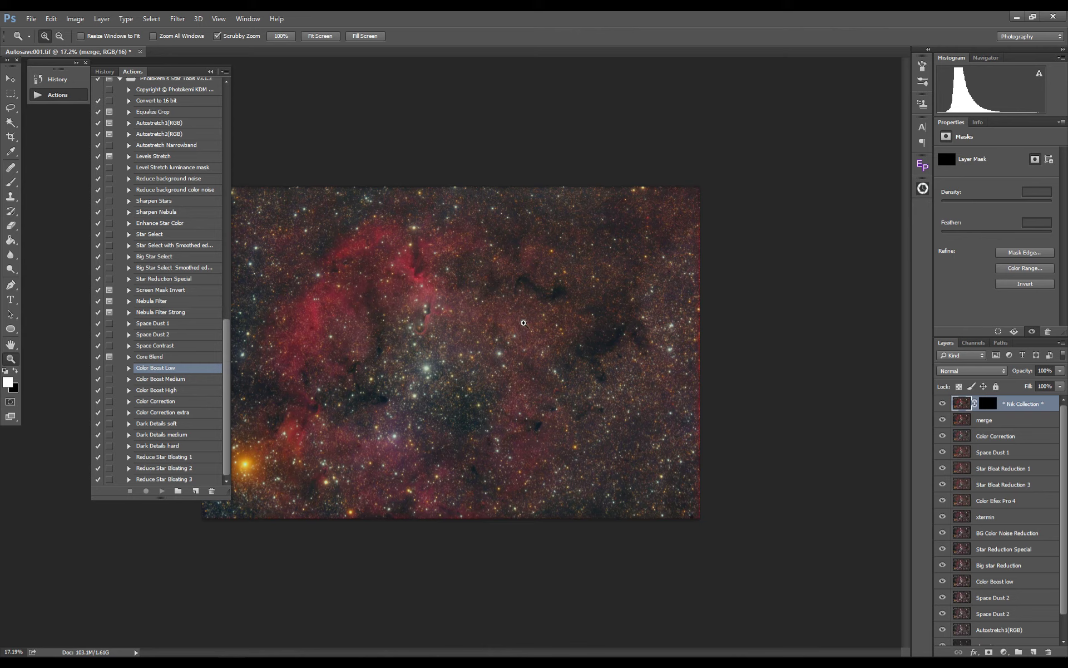
Run the Sharpen Stars action from the Actions panel
mouse_move(445, 357)
left_mouse_down()
mouse_move(433, 369)
mouse_move(449, 377)
left_mouse_up()
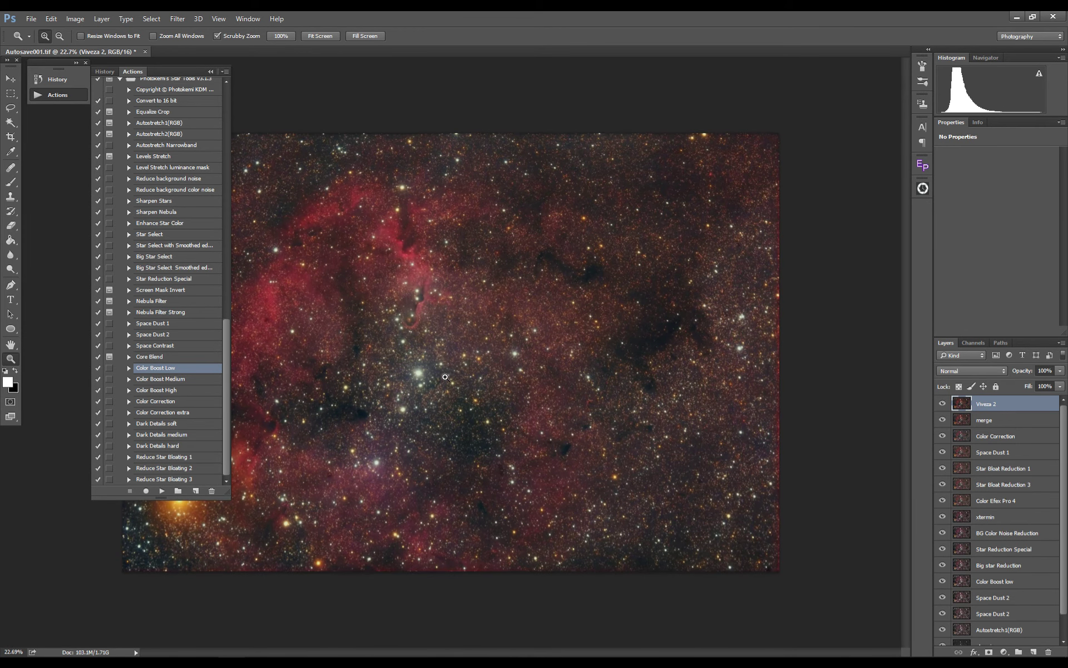
left_click(56, 95)
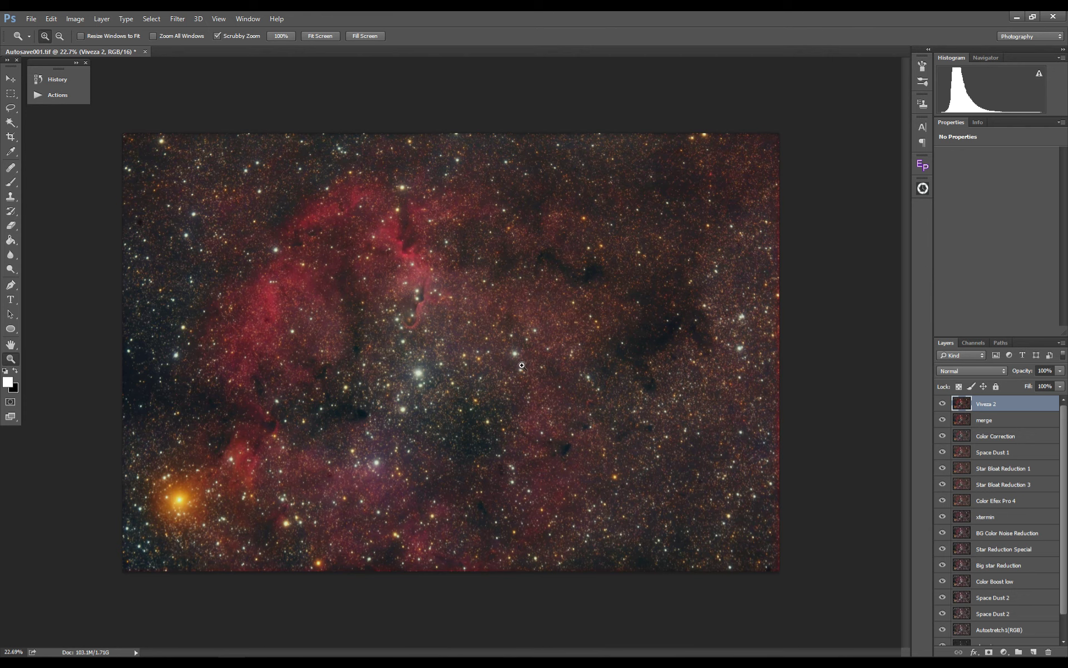
left_click(84, 99)
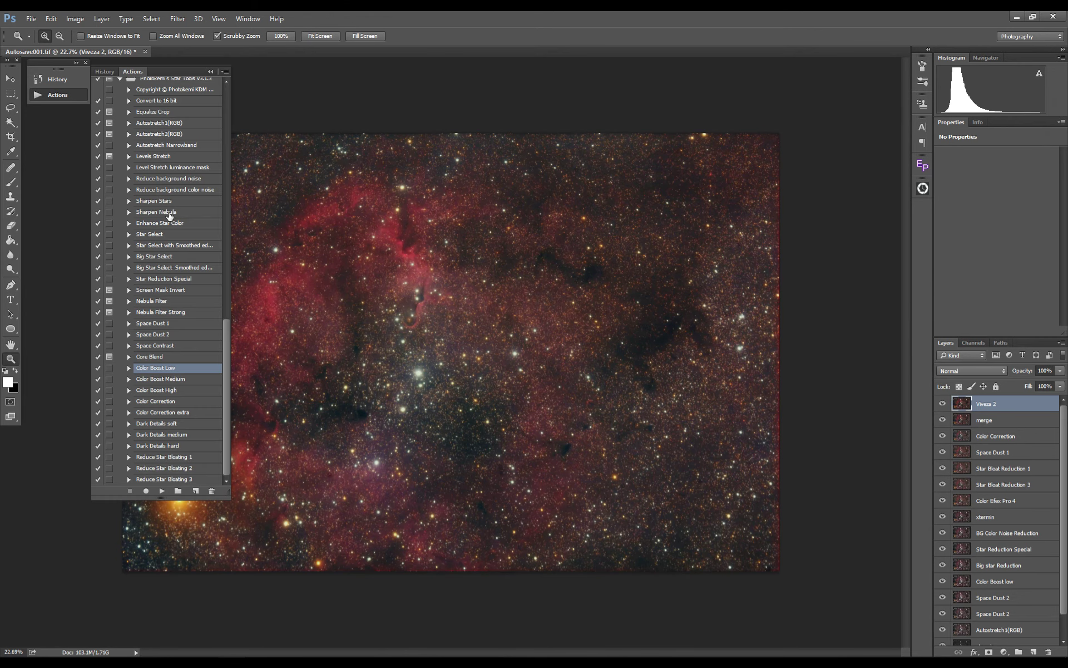
left_click(161, 201)
left_click(163, 492)
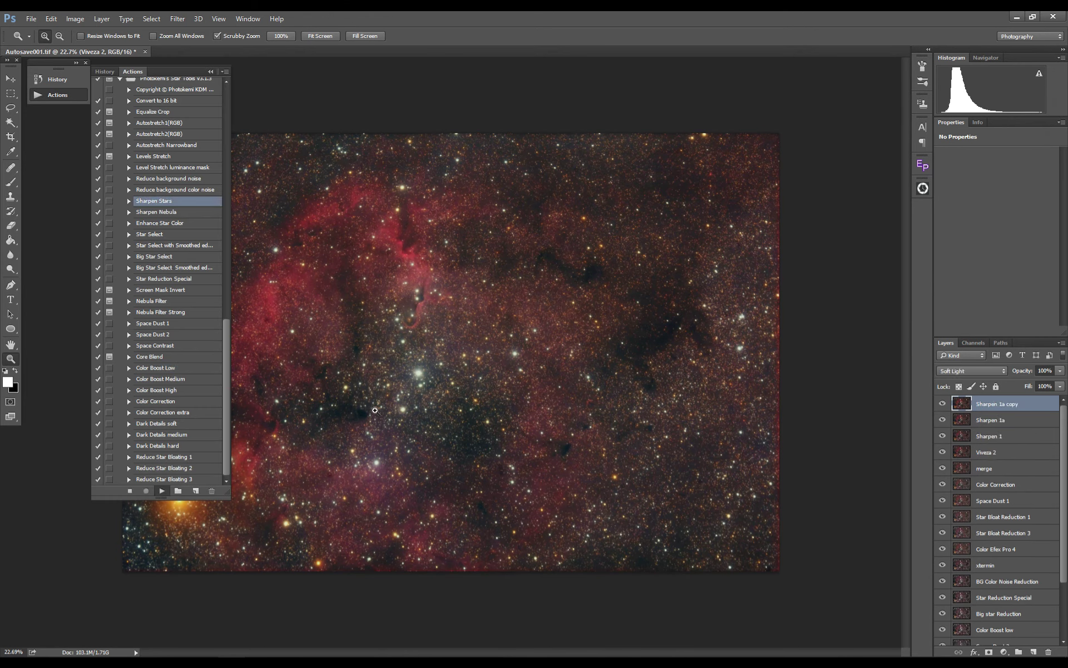
Zoom in to inspect the sharpened stars, then zoom back out to the whole image
left_click(434, 398)
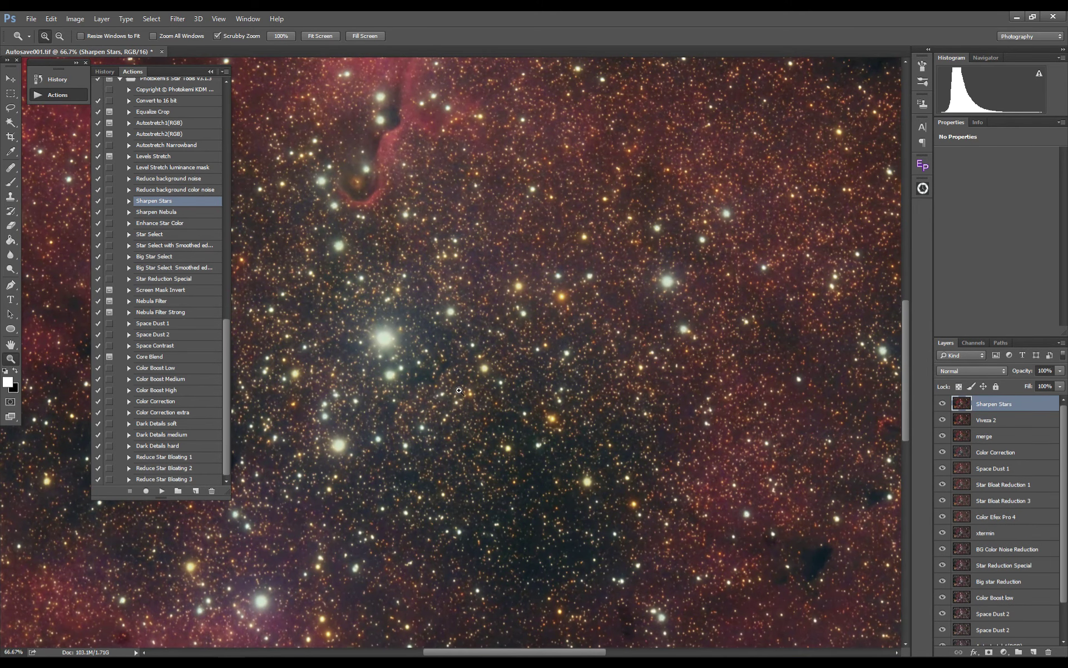
left_click(70, 96)
scroll(378, 395, "up", 3)
scroll(379, 395, "up", 2)
scroll(384, 398, "up", 2)
scroll(389, 403, "up", 5)
scroll(389, 403, "up", 3)
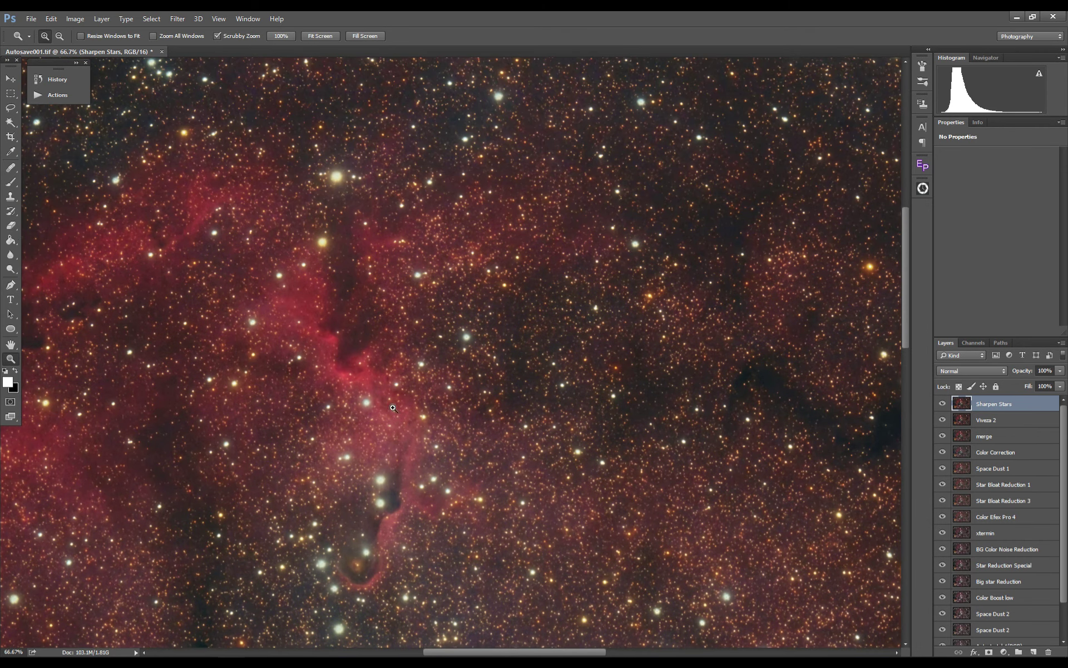
scroll(390, 402, "up", 3)
scroll(471, 425, "down", 3)
left_click_drag(471, 425, 415, 426)
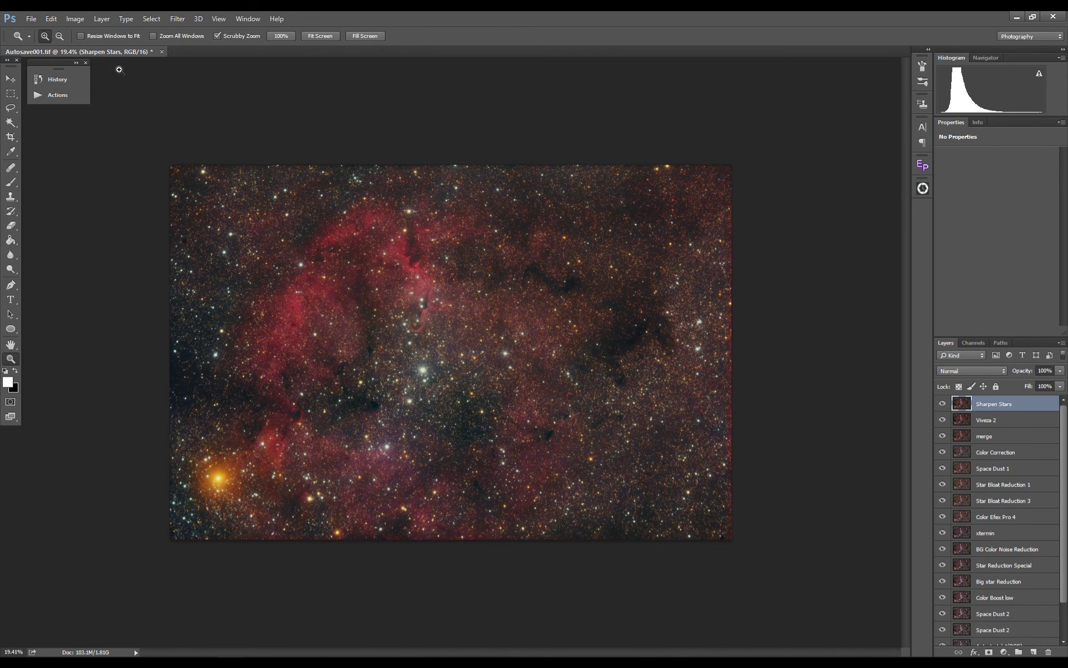
Flip the canvas vertically via Image > Image Rotation
left_click(77, 19)
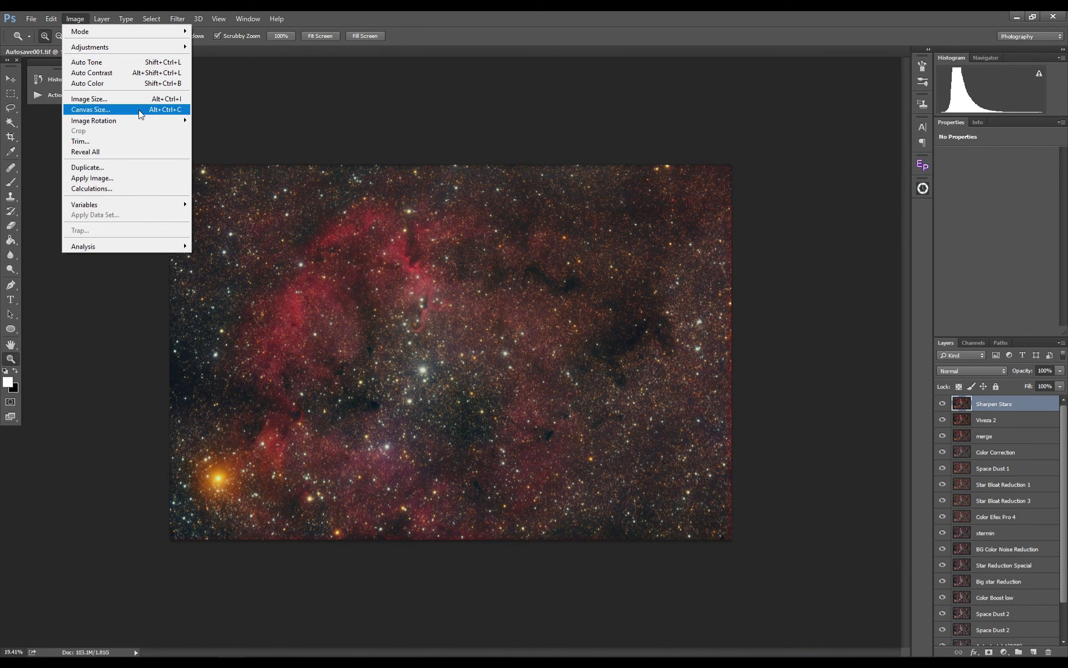
mouse_move(93, 120)
left_click(248, 179)
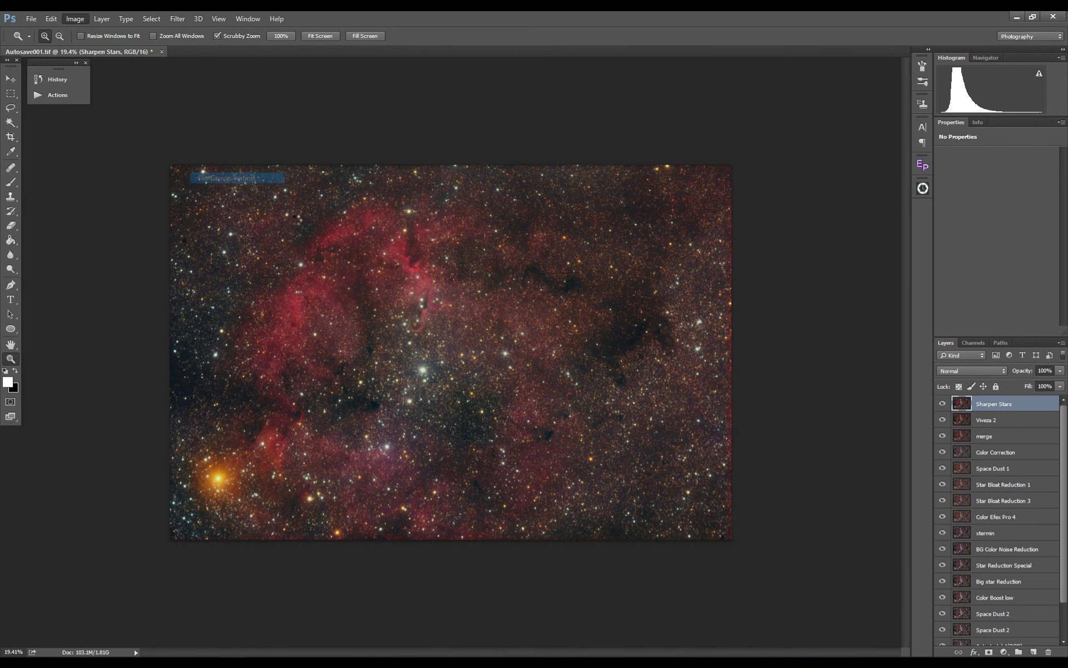